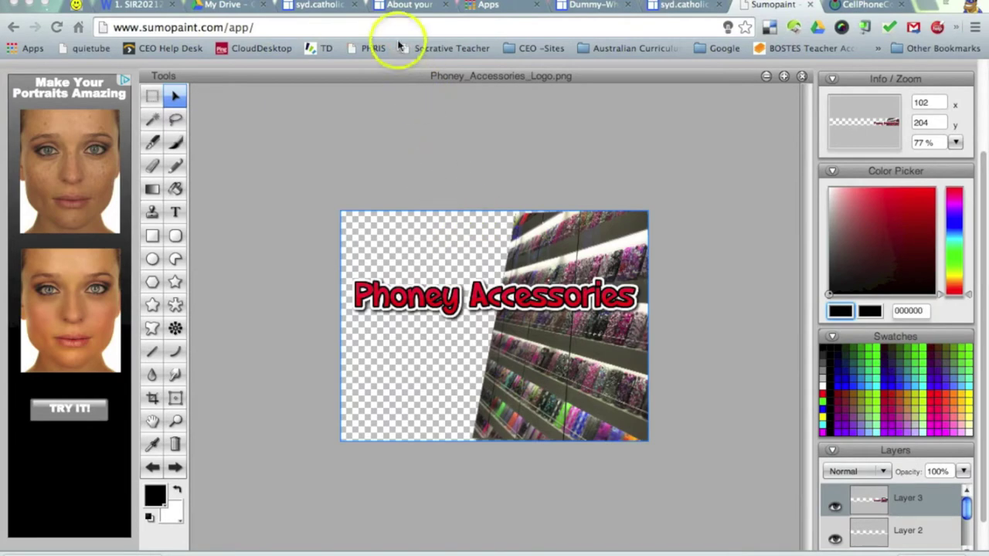
- Switch to the ePortfolio's 'About your store (1.1)' page in Google Sites
left_click(398, 6)
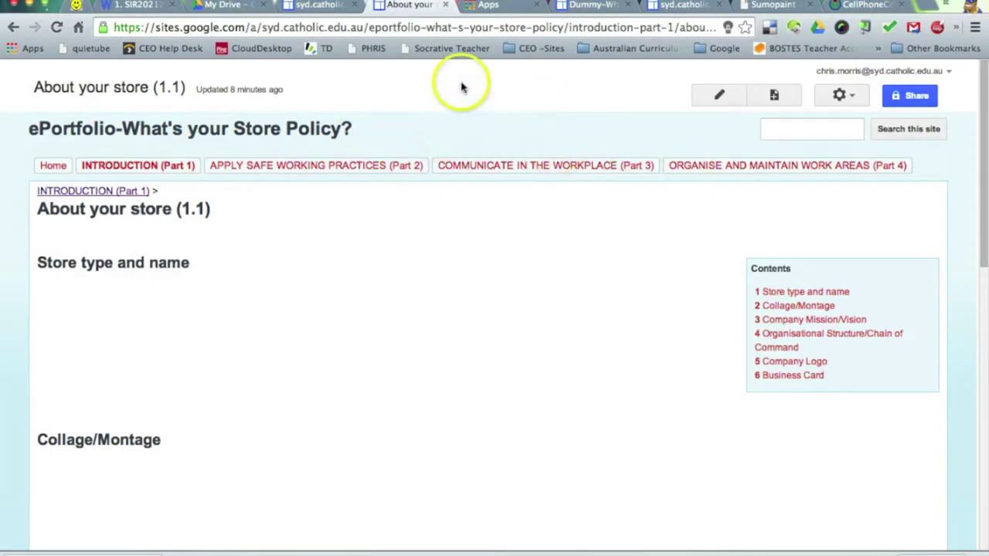
- Return to Sumopaint, where Phoney_Accessories_Logo.png is open
left_click(767, 6)
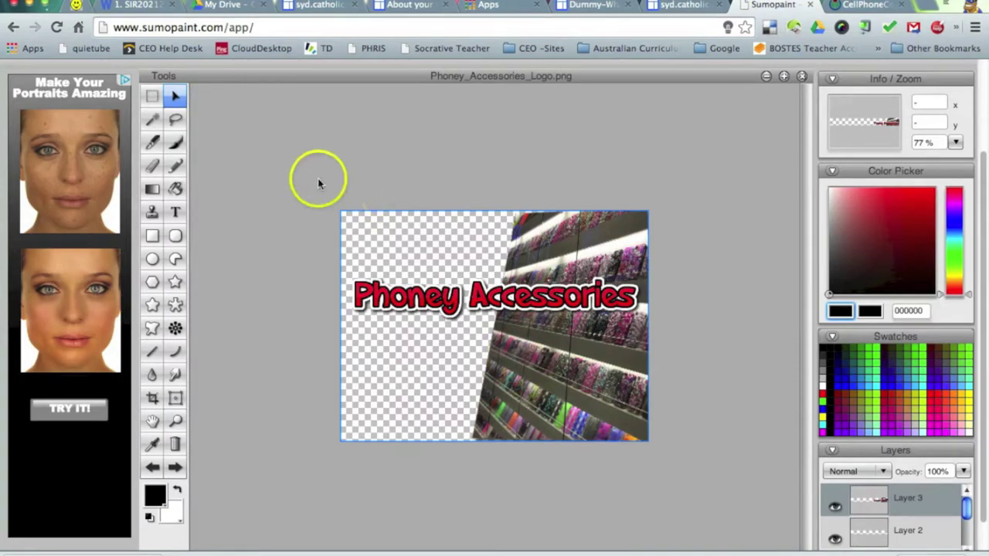
- Create a new white image named 'banner_image', 1000 px wide and 150 px tall
scroll(324, 148, "up", 3)
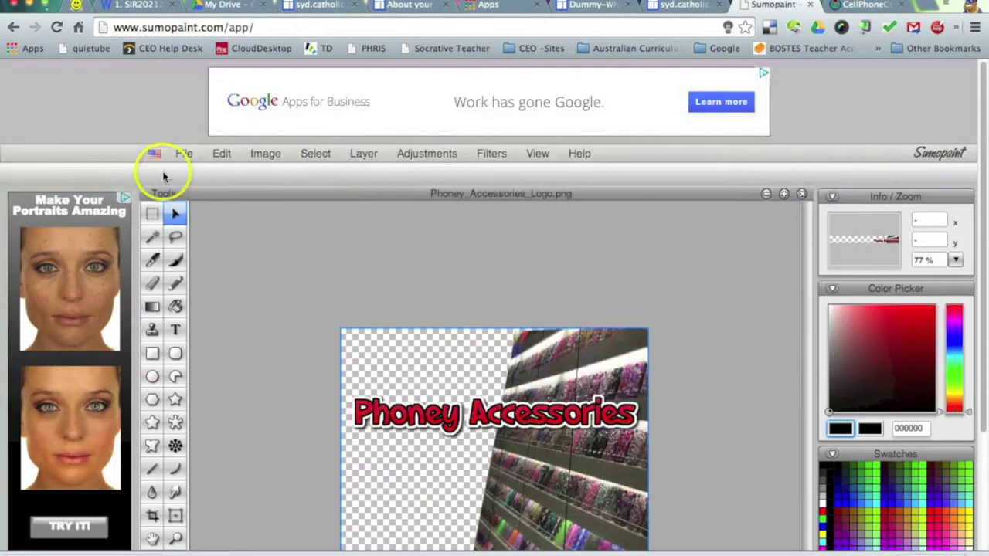
left_click(182, 154)
left_click(189, 172)
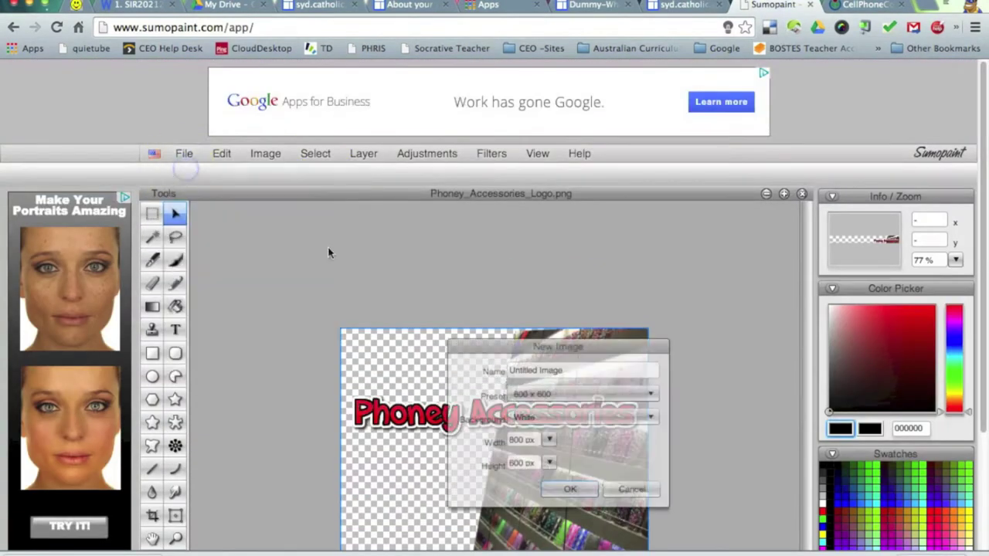
left_click_drag(499, 352, 395, 238)
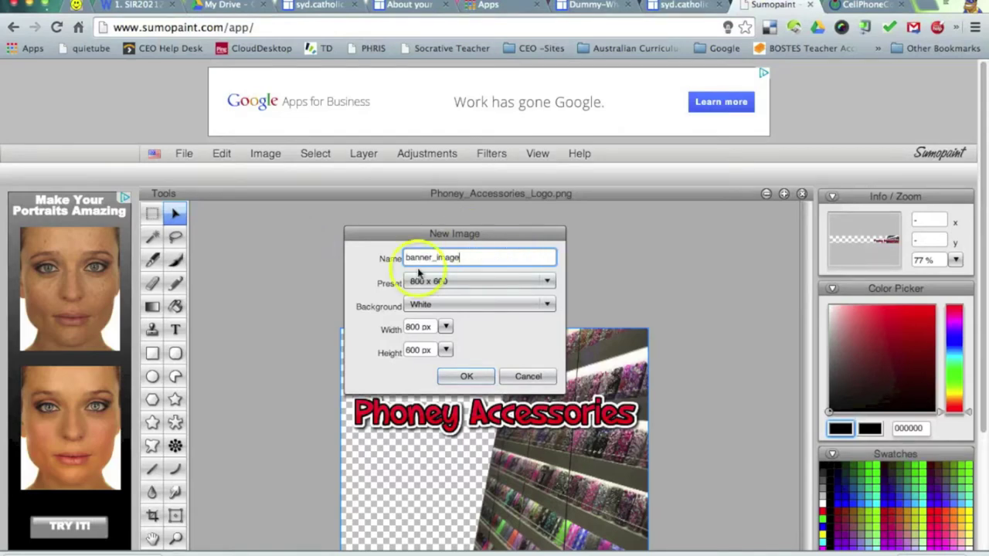
left_click(417, 327)
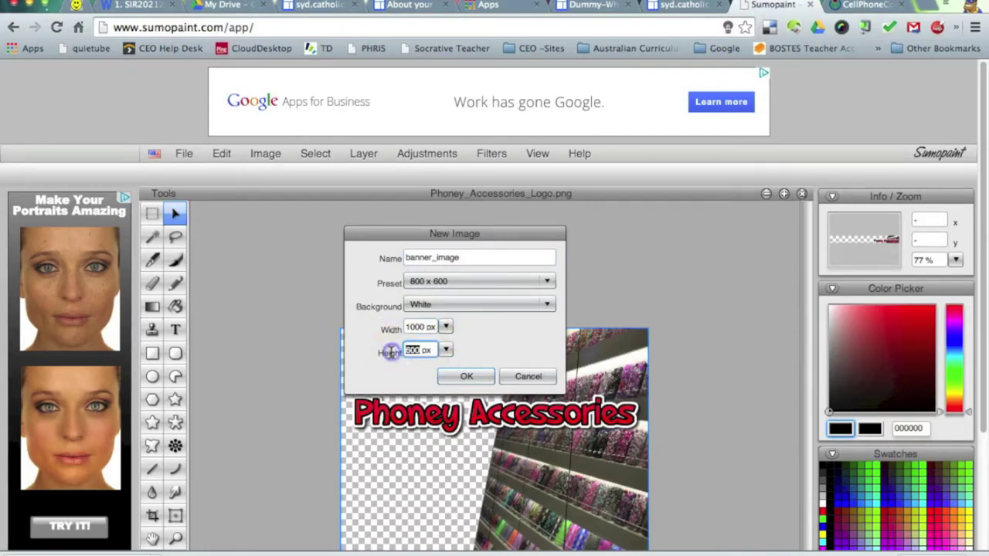
left_click(455, 376)
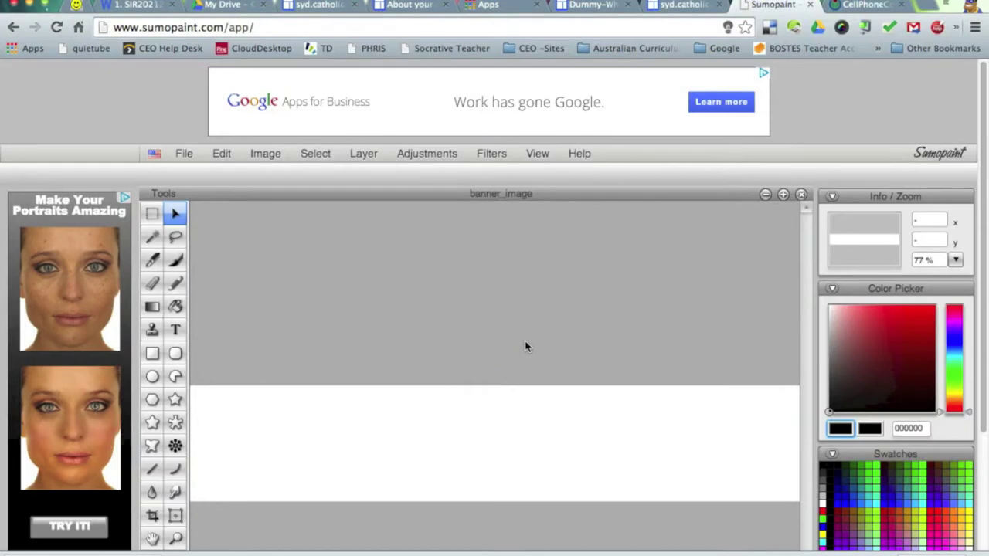
left_click(216, 153)
- Close the white banner_image document
left_click(224, 183)
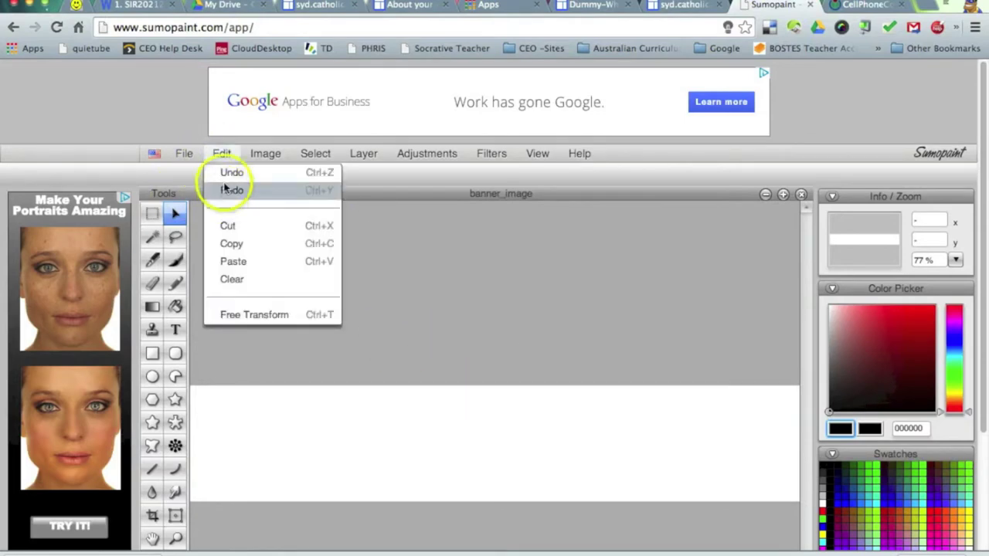
left_click(186, 160)
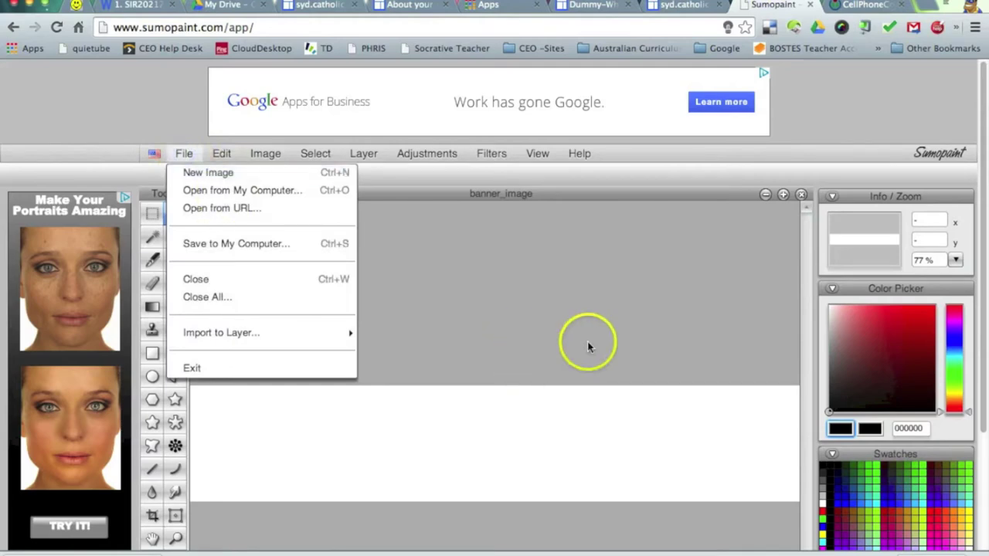
left_click(801, 198)
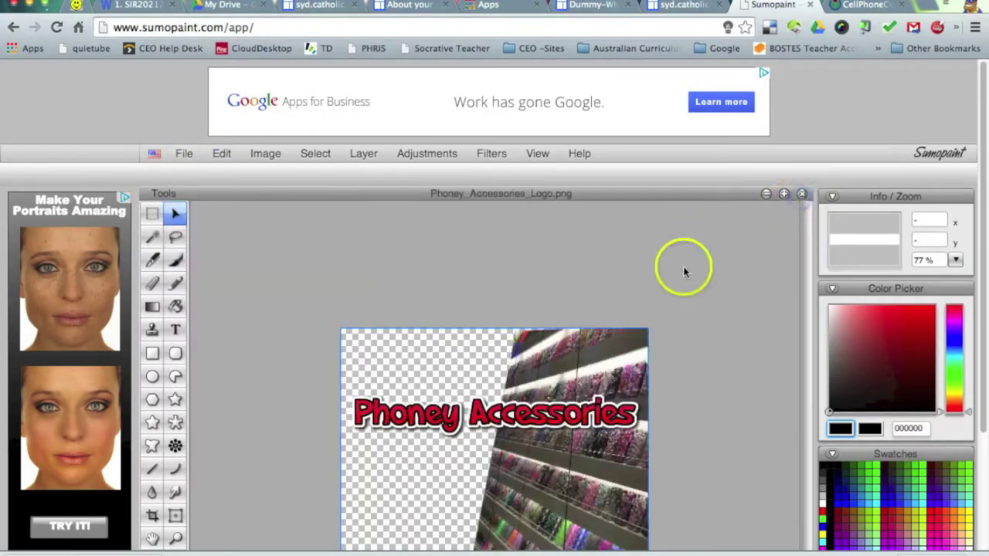
- Create a new 1000 × 150 px image with a transparent background
scroll(323, 222, "down", 2)
left_click(190, 84)
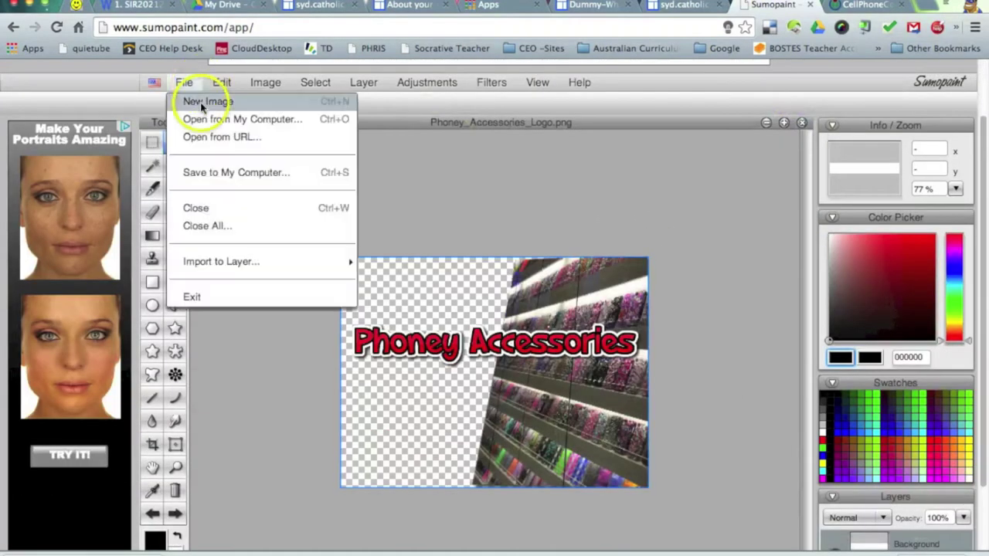
left_click(194, 98)
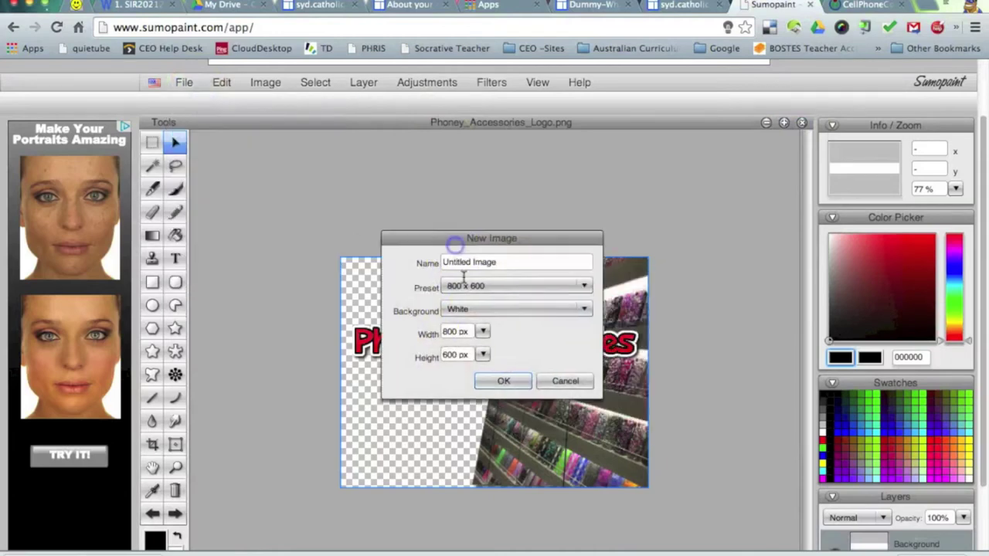
left_click(490, 309)
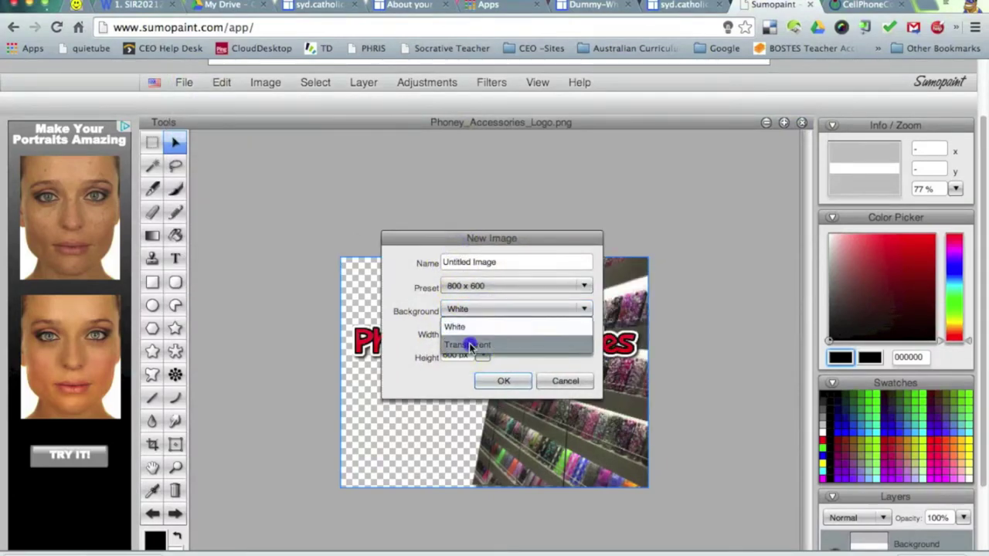
left_click(469, 344)
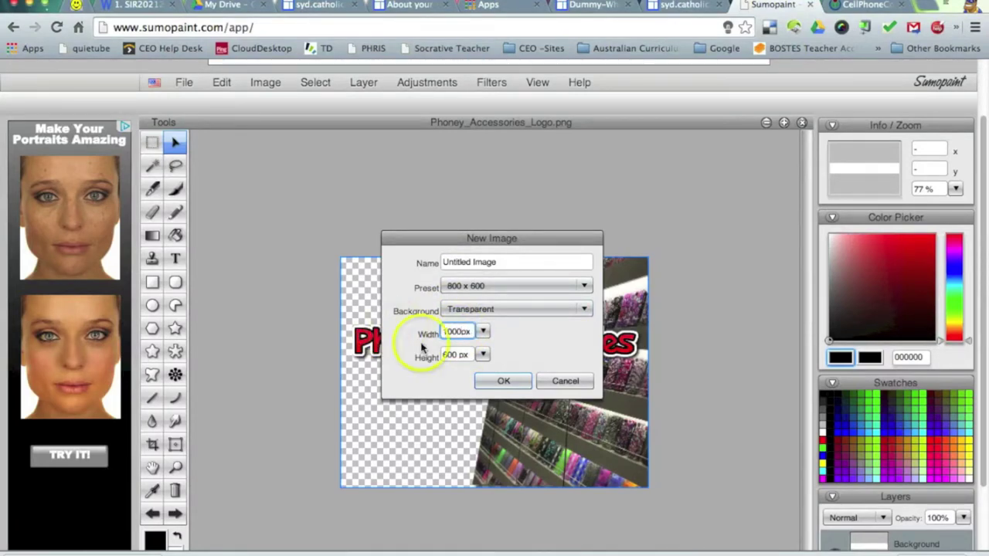
left_click(457, 353)
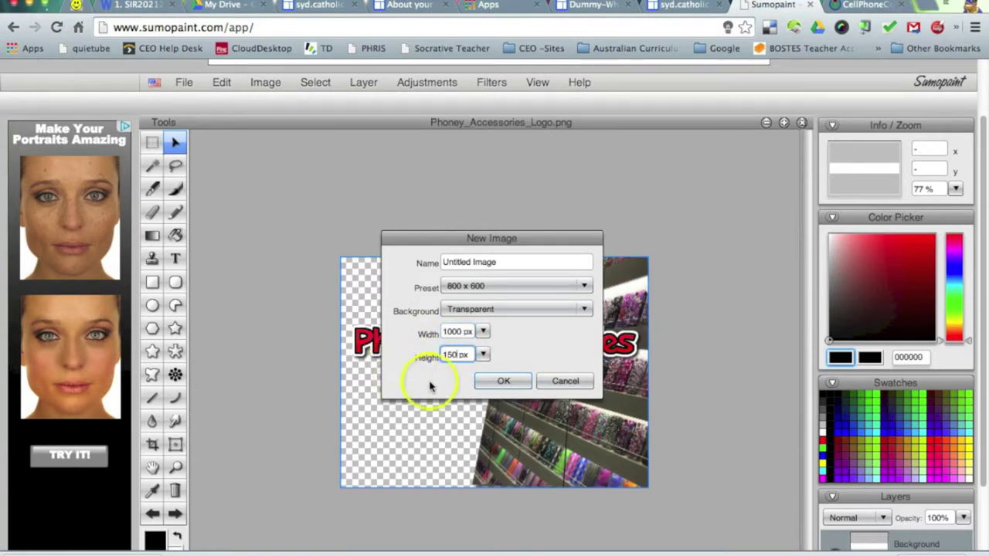
left_click(503, 381)
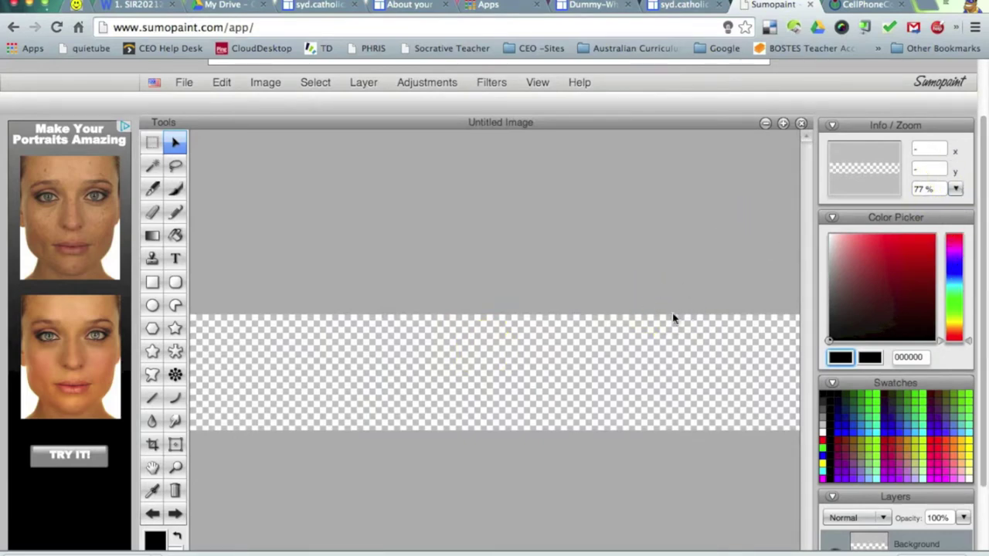
- Move the Untitled Image and logo windows apart and enlarge the canvas window
left_click(764, 125)
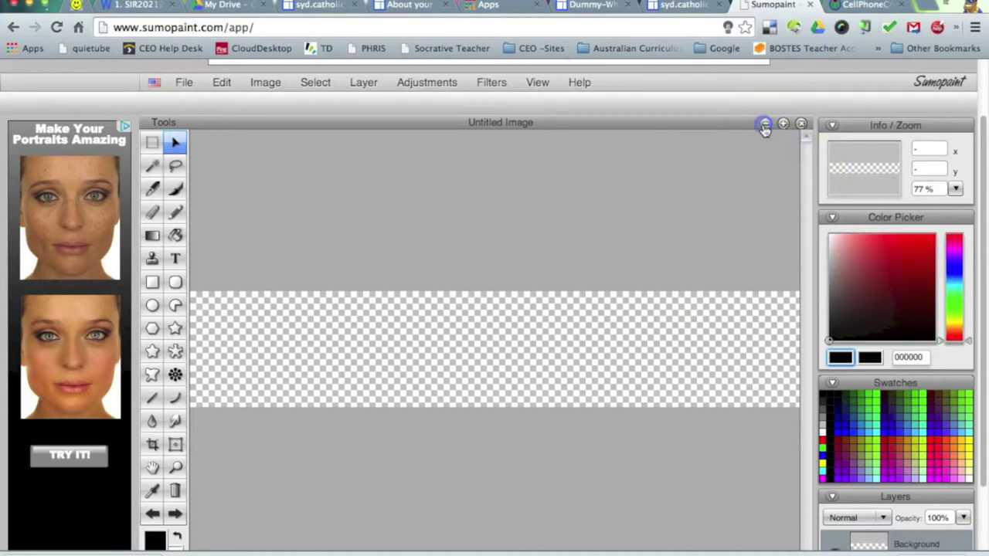
left_click(783, 124)
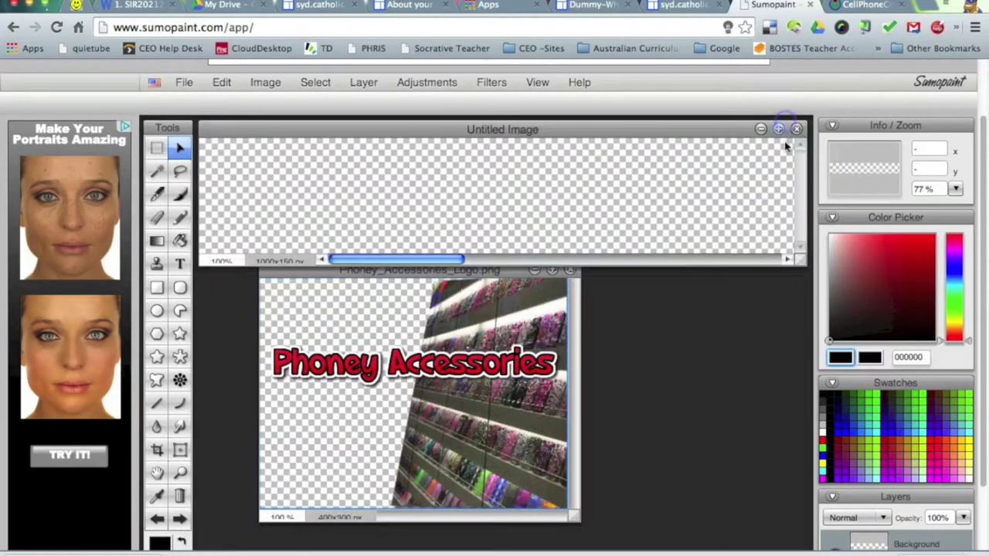
left_click_drag(448, 132, 412, 159)
left_click(365, 386)
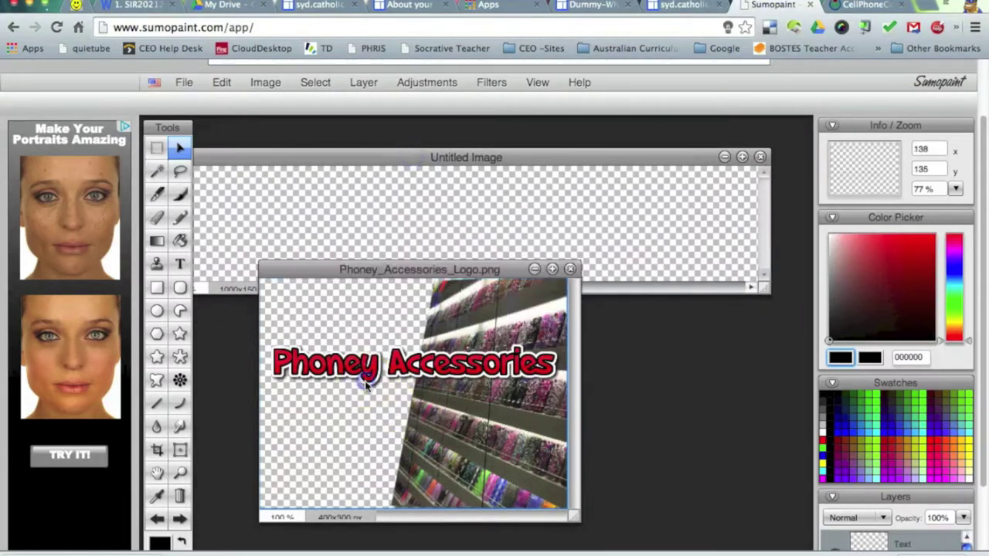
left_click_drag(374, 272, 525, 346)
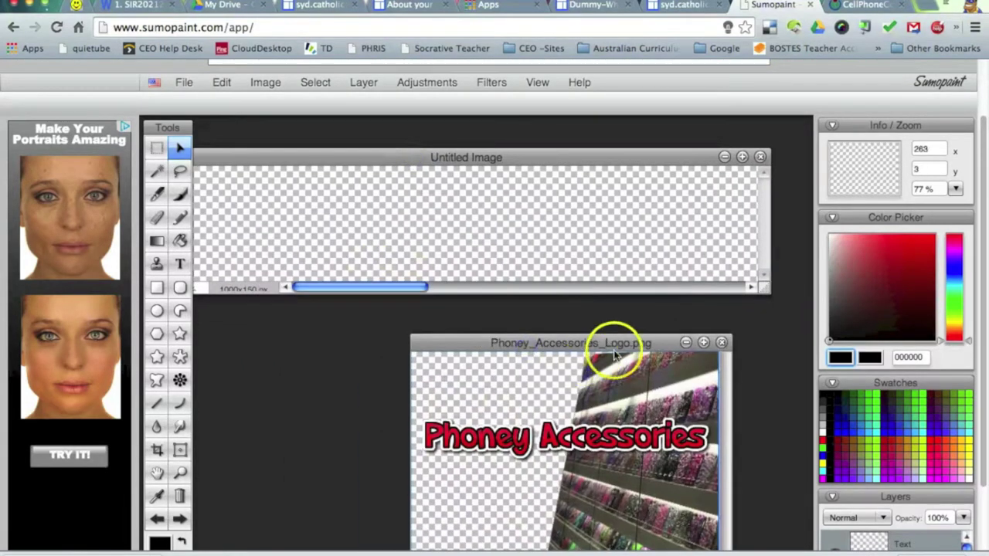
left_click_drag(431, 286, 342, 324)
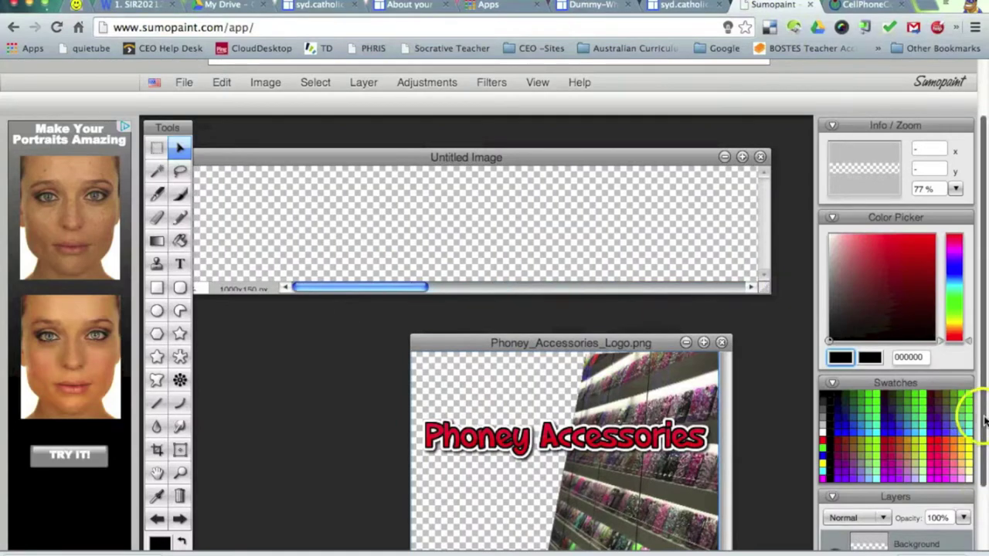
scroll(985, 421, "down", 2)
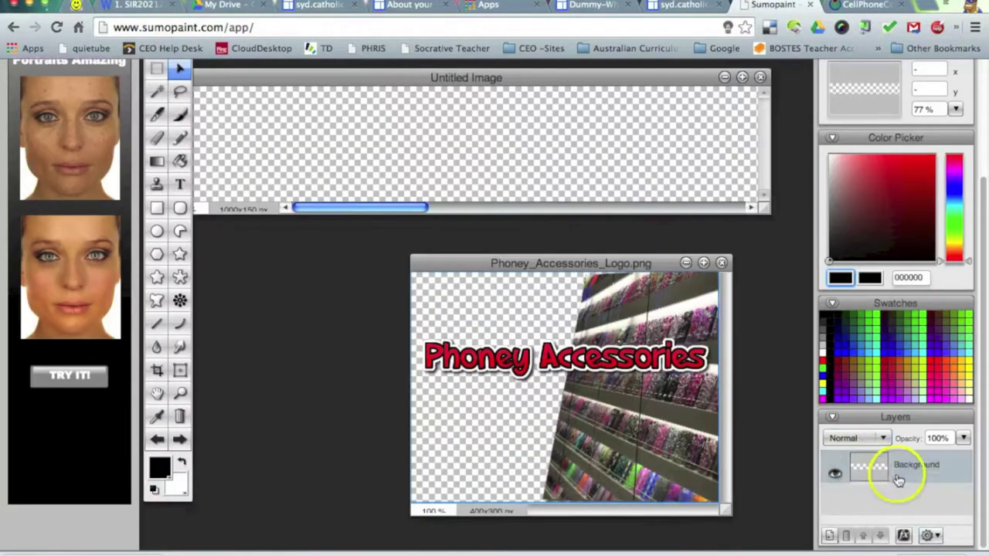
scroll(985, 467, "up", 4)
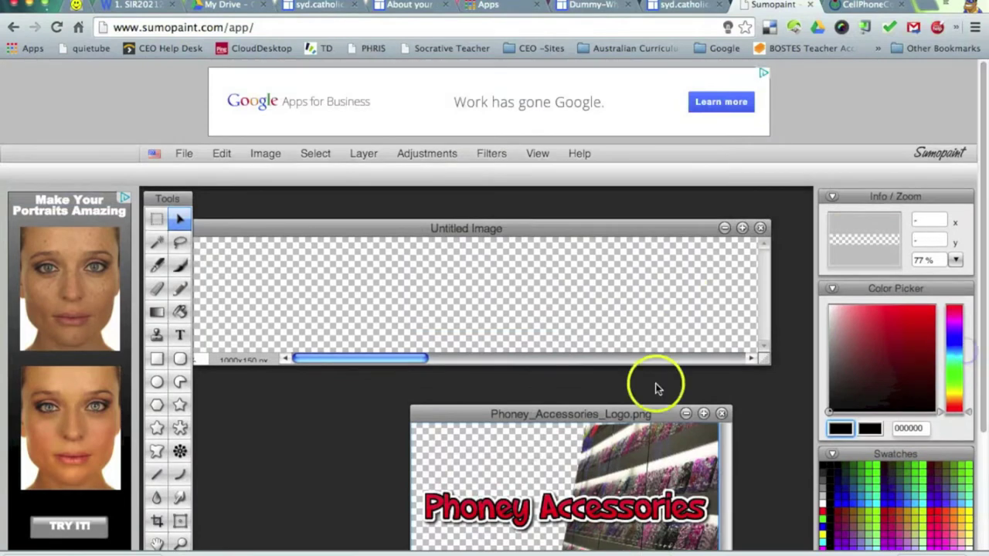
left_click_drag(764, 360, 779, 402)
left_click_drag(435, 394, 770, 415)
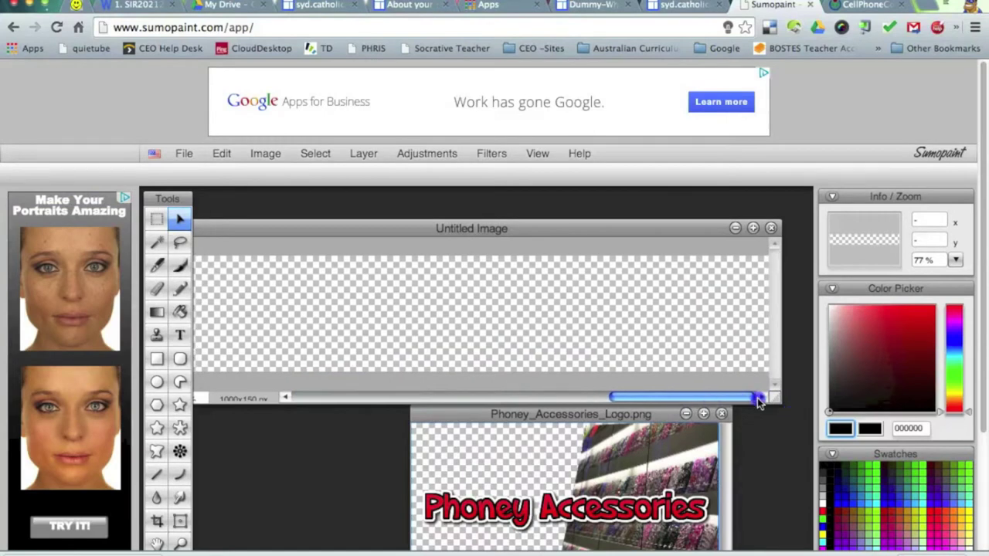
- Check the About your store page, then come back to Sumopaint
left_click(403, 5)
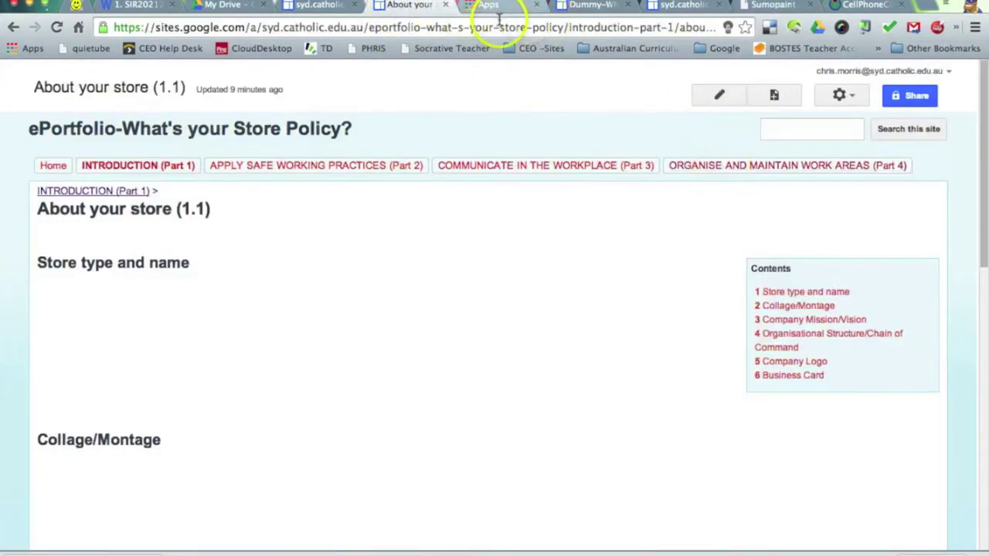
left_click(765, 5)
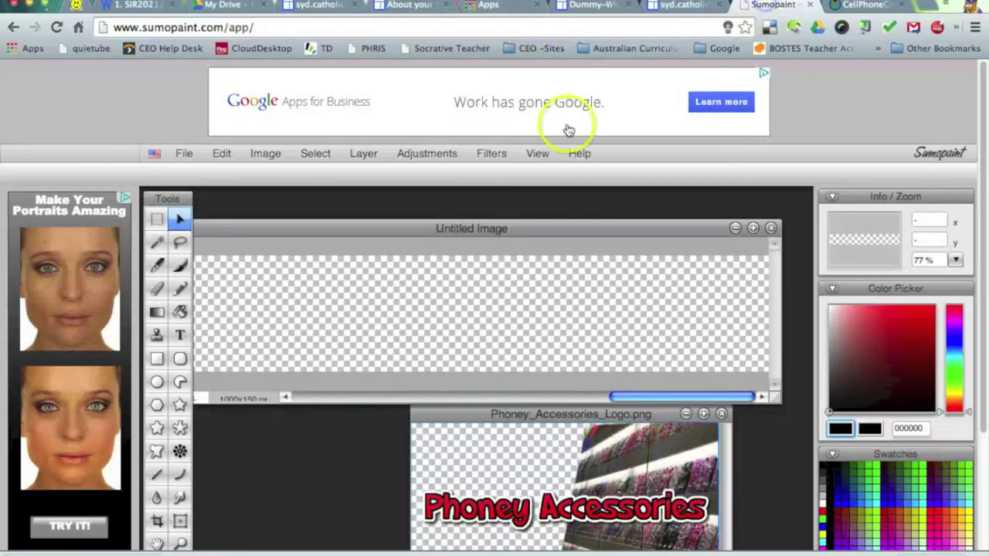
left_click(184, 153)
- Import Phoney_Accessories_Logo.png from the Desktop as a layer on the Untitled Image
mouse_move(236, 332)
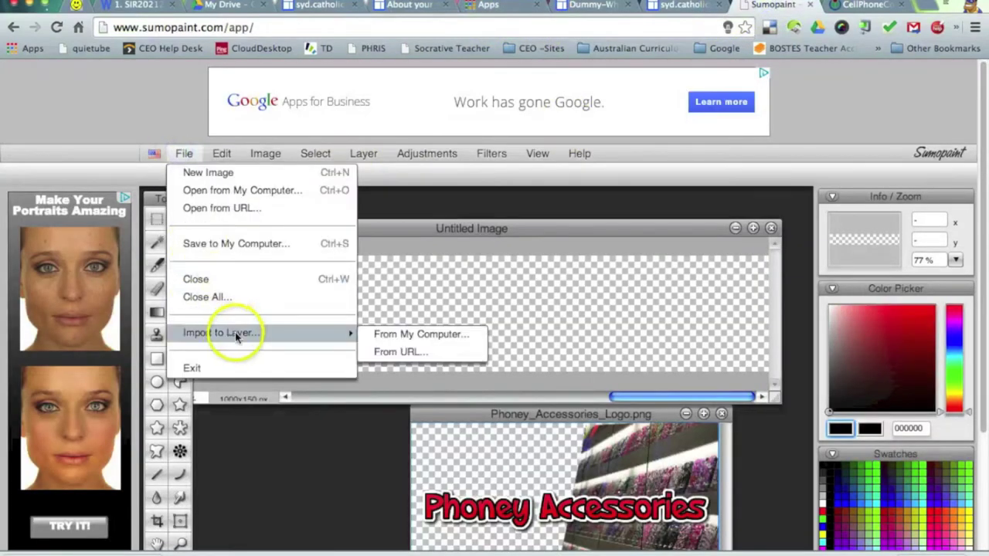
left_click(374, 337)
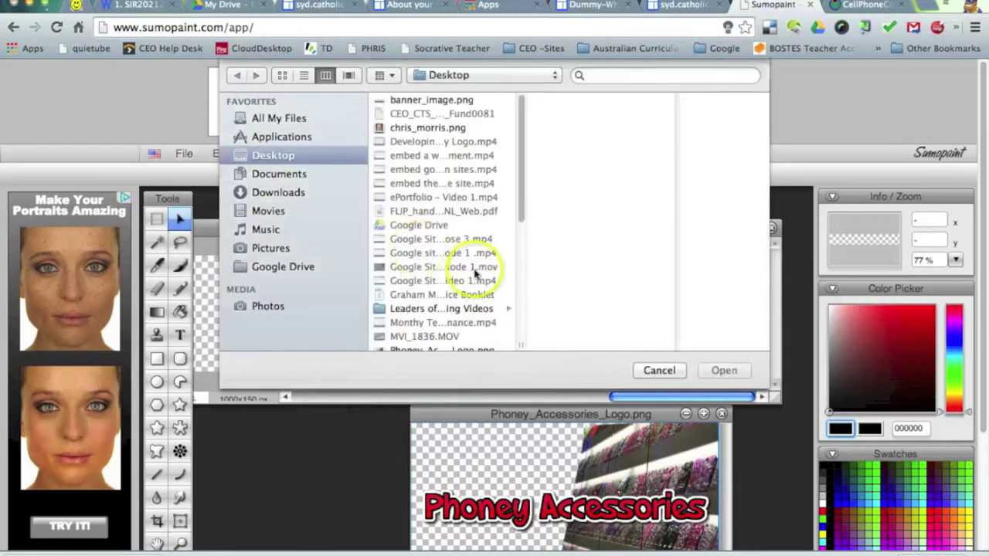
left_click_drag(532, 202, 532, 348)
scroll(523, 316, "up", 1)
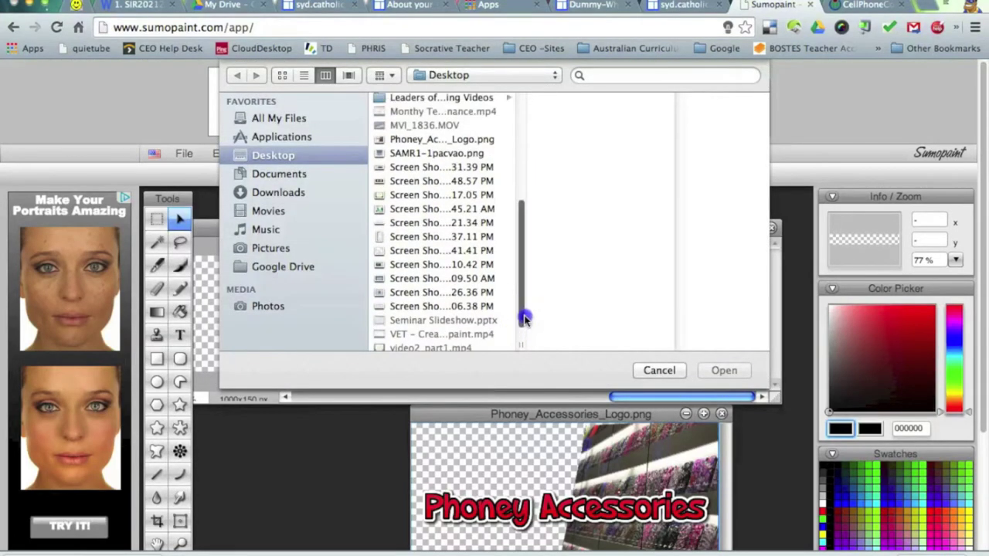
left_click(458, 144)
left_click(709, 371)
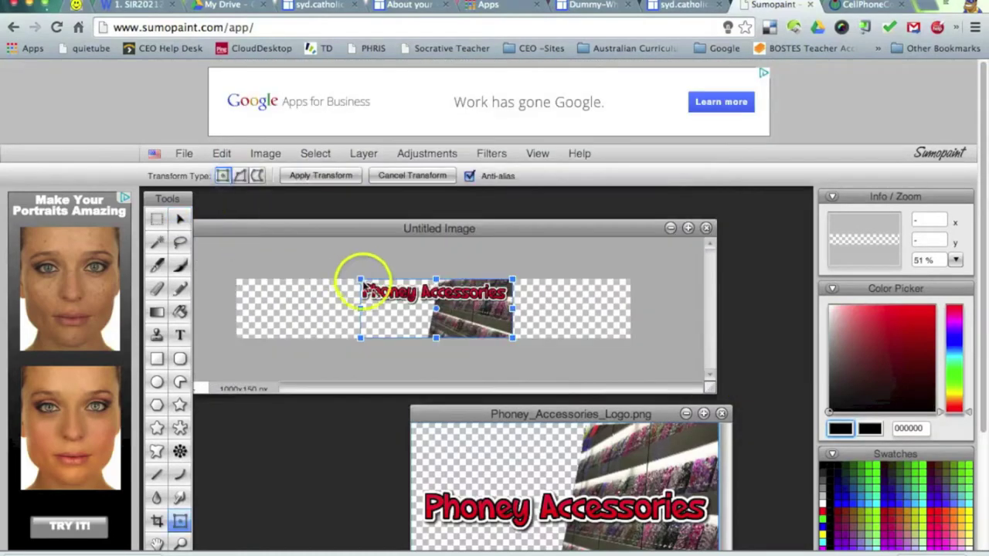
- Scale the logo, move it to the banner's right end, and apply the transform
left_click_drag(361, 278, 368, 286)
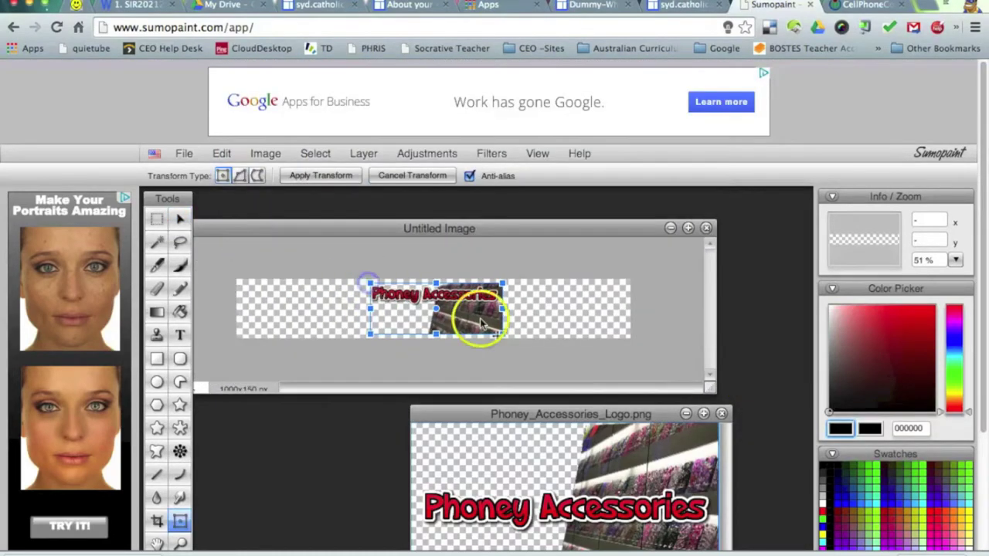
left_click_drag(479, 318, 605, 328)
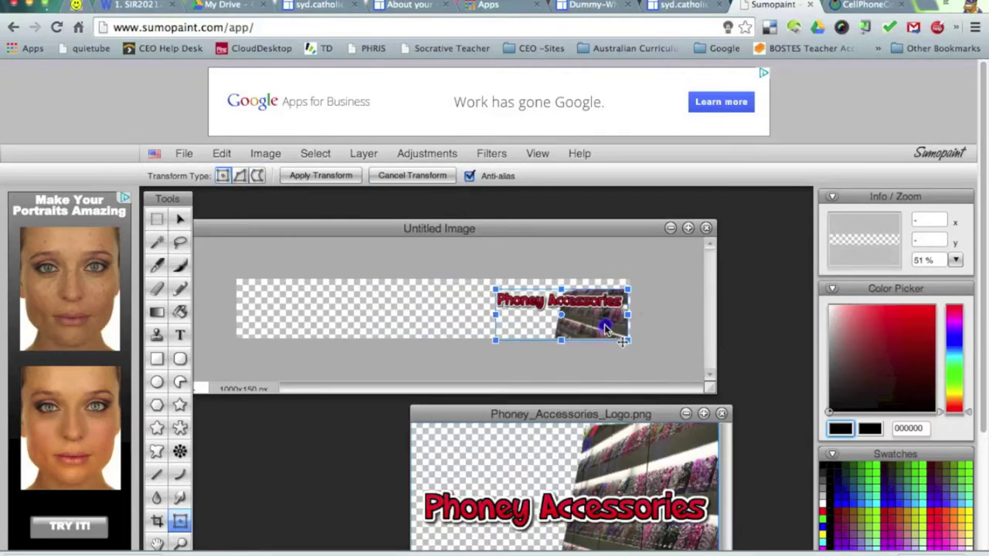
left_click_drag(628, 293, 646, 271)
left_click_drag(600, 311, 586, 306)
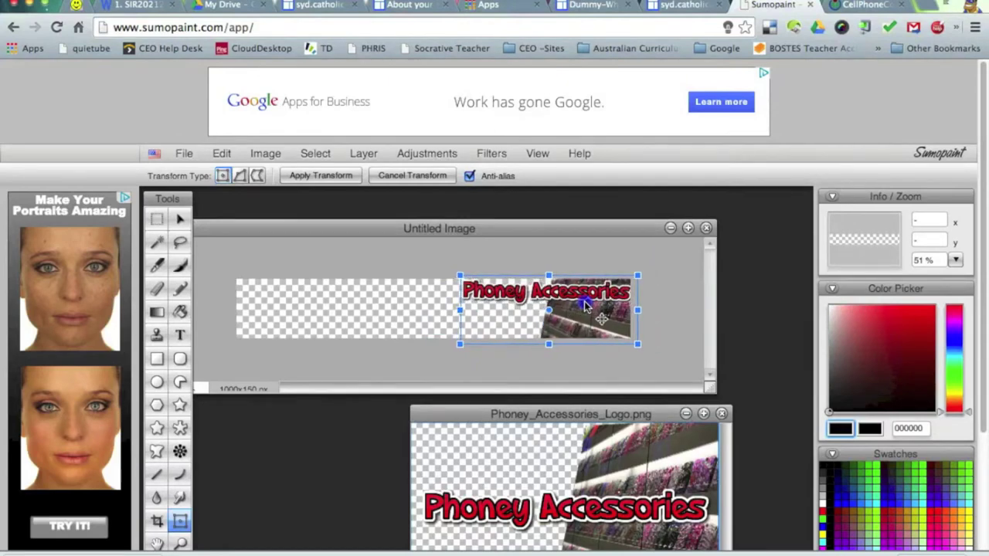
left_click_drag(638, 347, 654, 367)
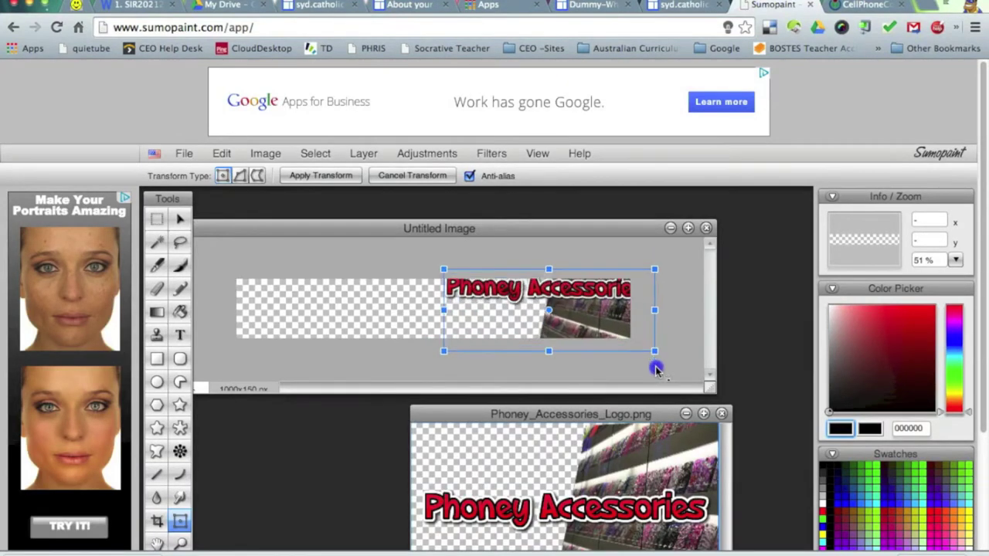
left_click_drag(592, 327, 565, 333)
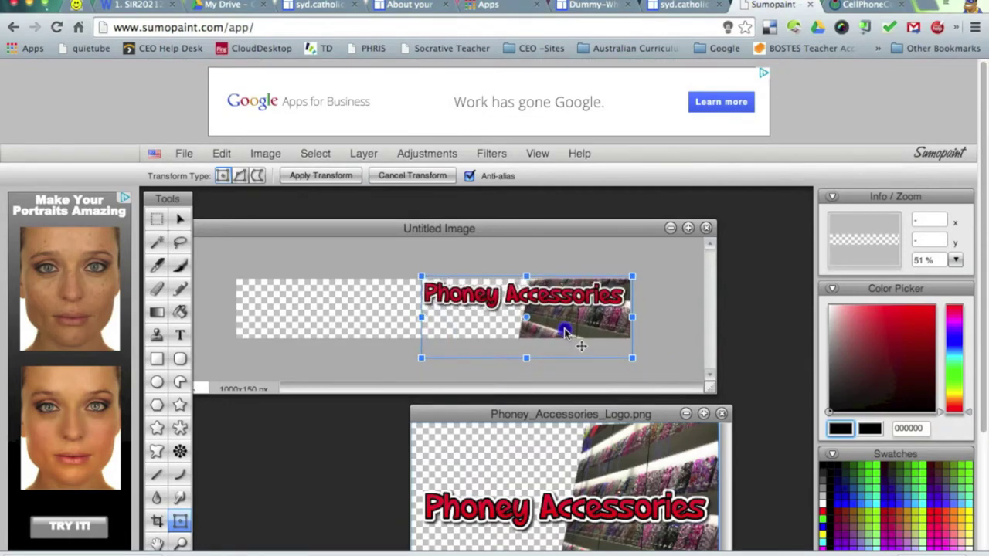
left_click(305, 177)
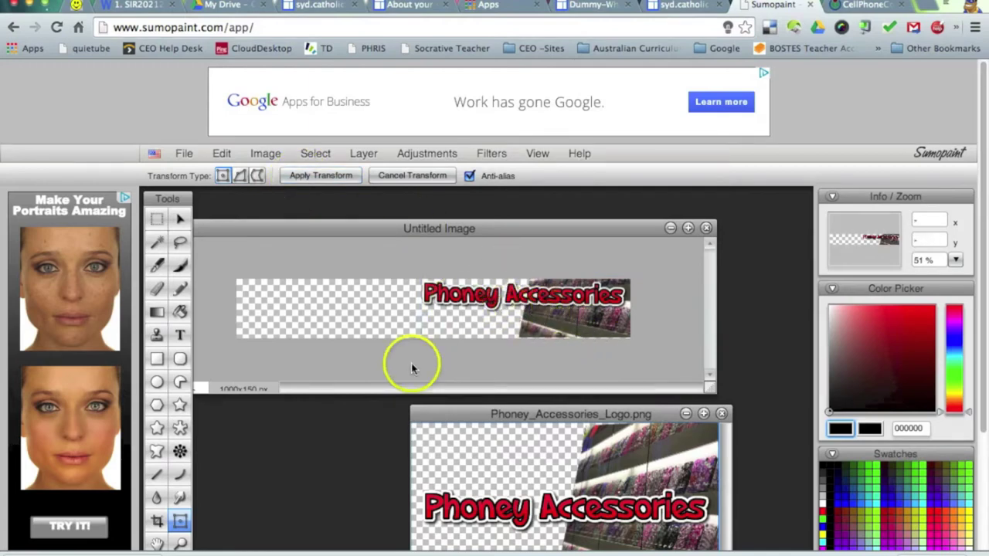
- Reposition the logo slightly on the banner with the Move tool
right_click(554, 312)
left_click(280, 265)
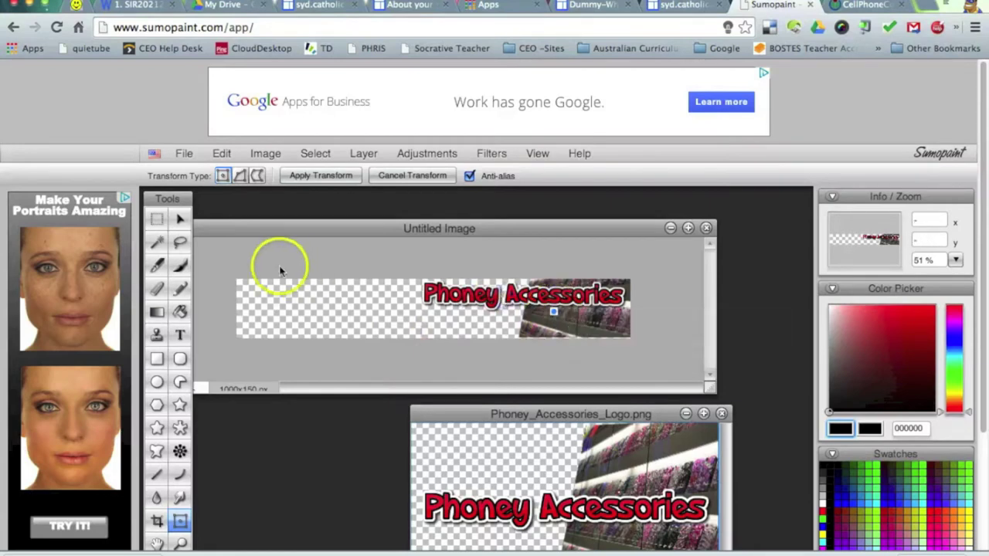
left_click(177, 222)
left_click_drag(573, 363, 563, 270)
left_click(238, 216)
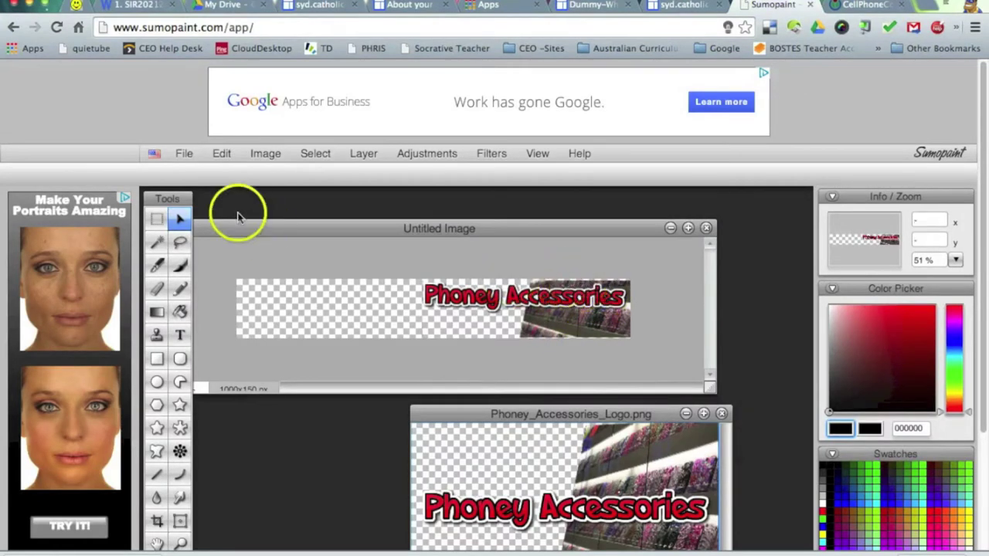
- Widen the logo slightly with Free Transform, apply it, and switch to the assessment document
left_click(216, 153)
left_click(252, 314)
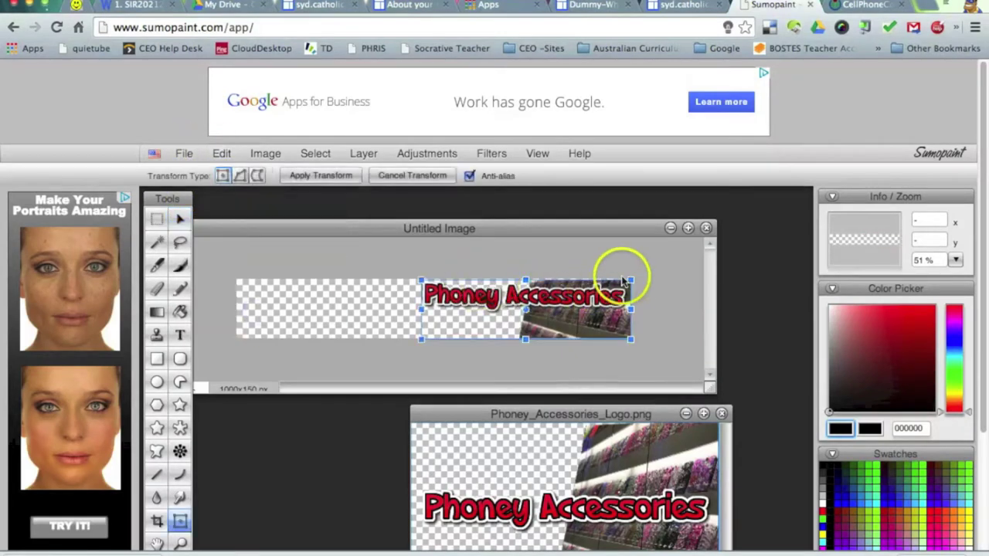
left_click_drag(631, 279, 638, 270)
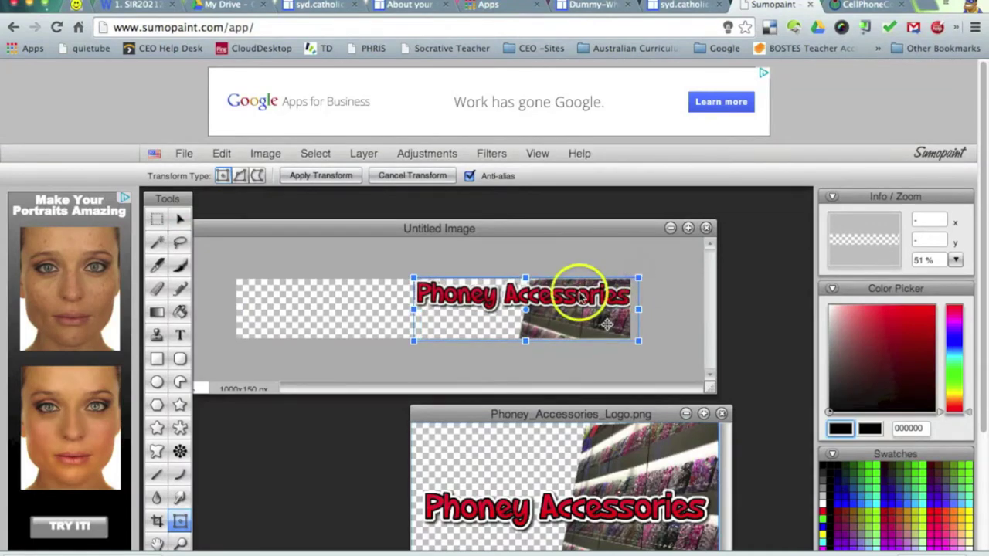
left_click(323, 176)
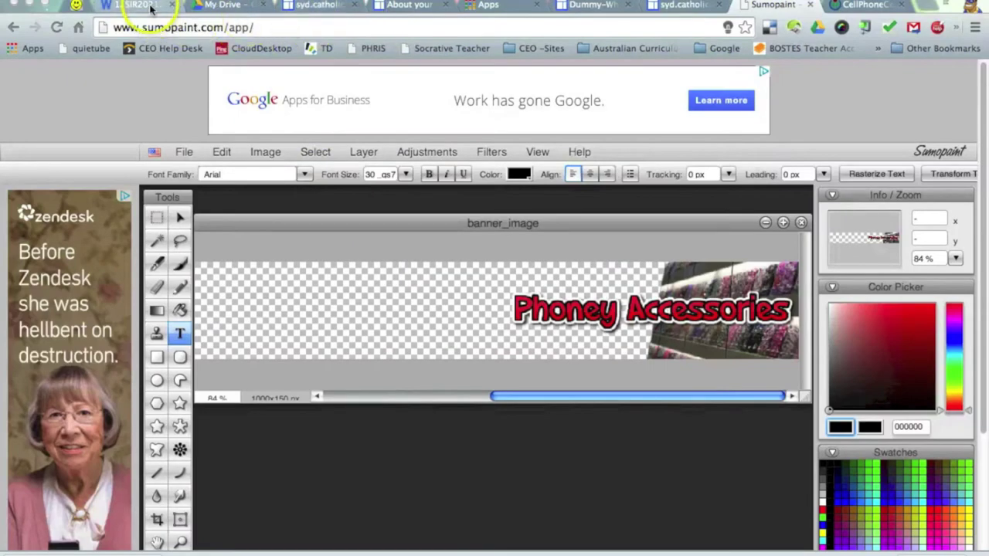
left_click(151, 6)
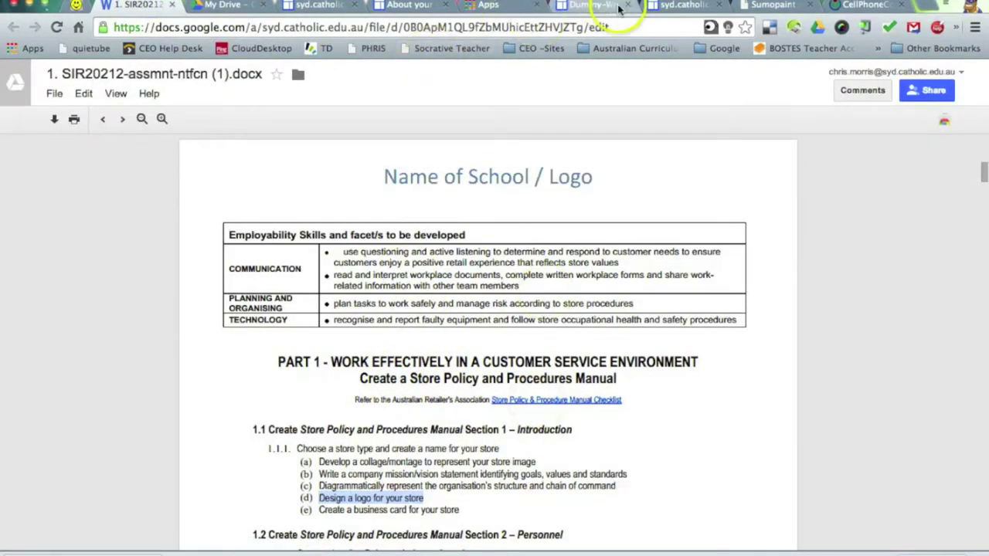
left_click(748, 7)
left_click_drag(537, 395, 399, 384)
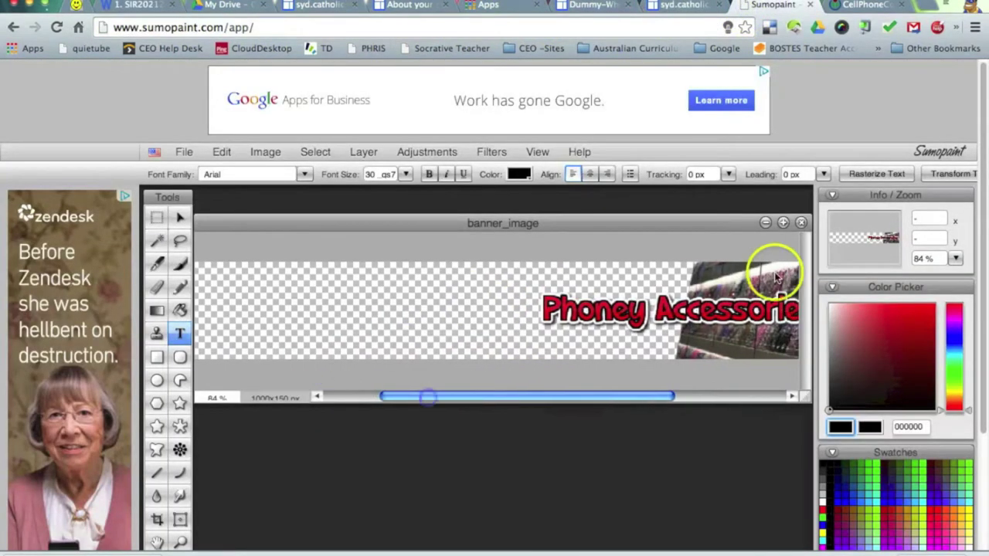
- Zoom to 51% and move and enlarge the banner window so the whole banner shows
left_click(956, 258)
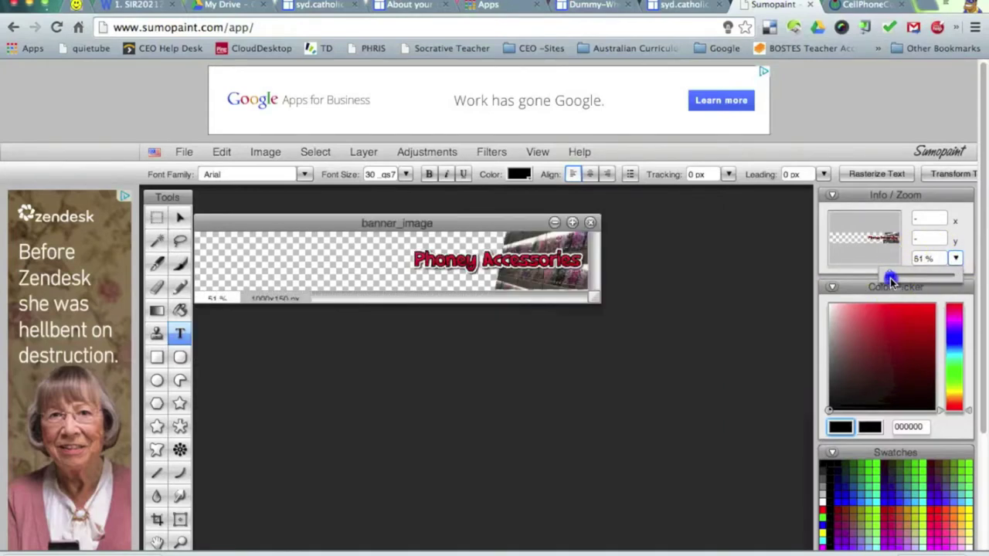
left_click(369, 224)
left_click_drag(352, 226, 417, 235)
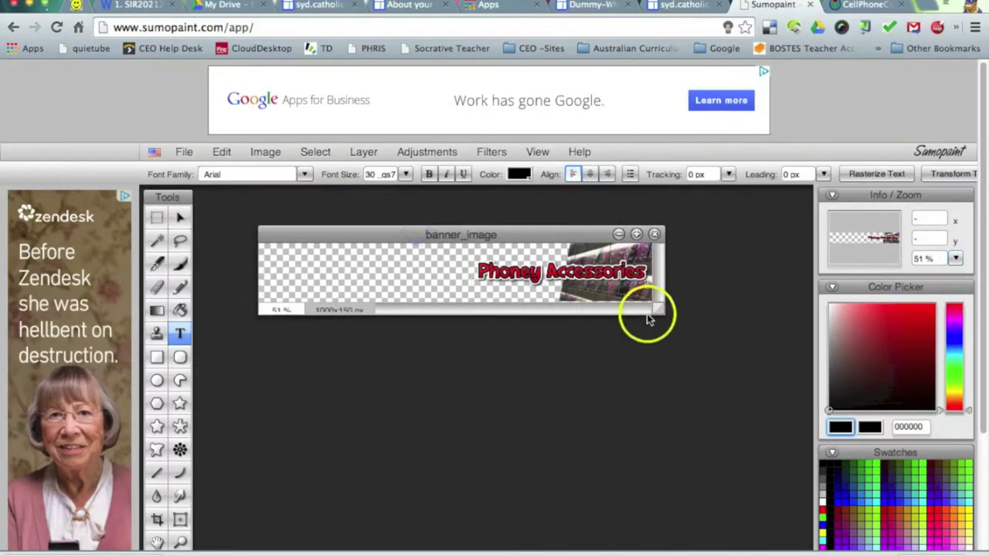
left_click_drag(656, 312, 729, 388)
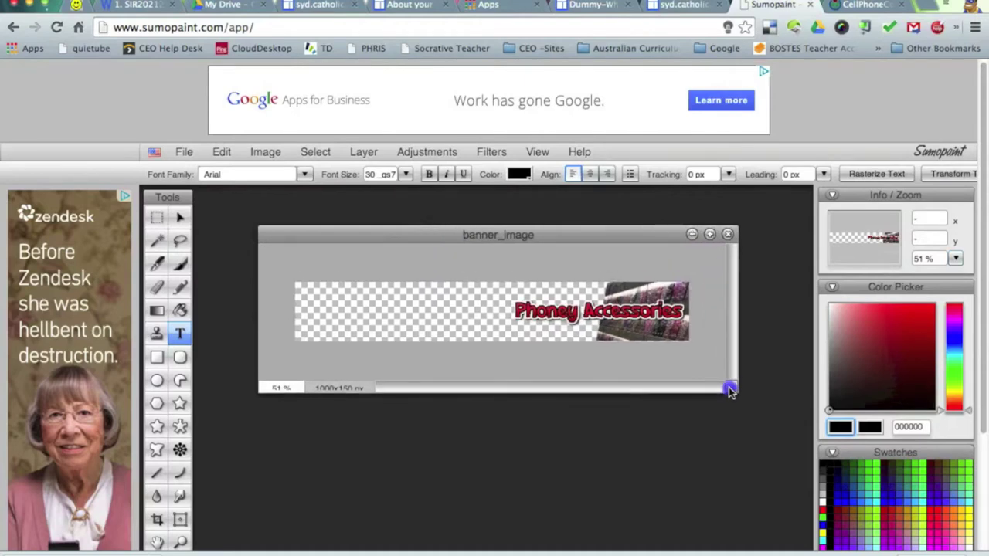
left_click(660, 332)
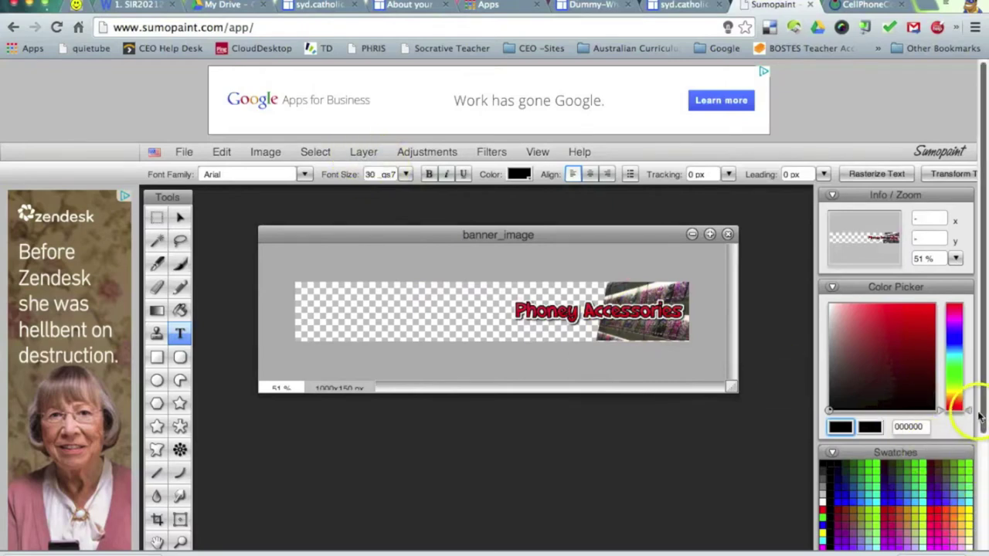
- Collapse the Color Picker and Swatches panels to reveal the Layers list
left_click(833, 287)
left_click(832, 307)
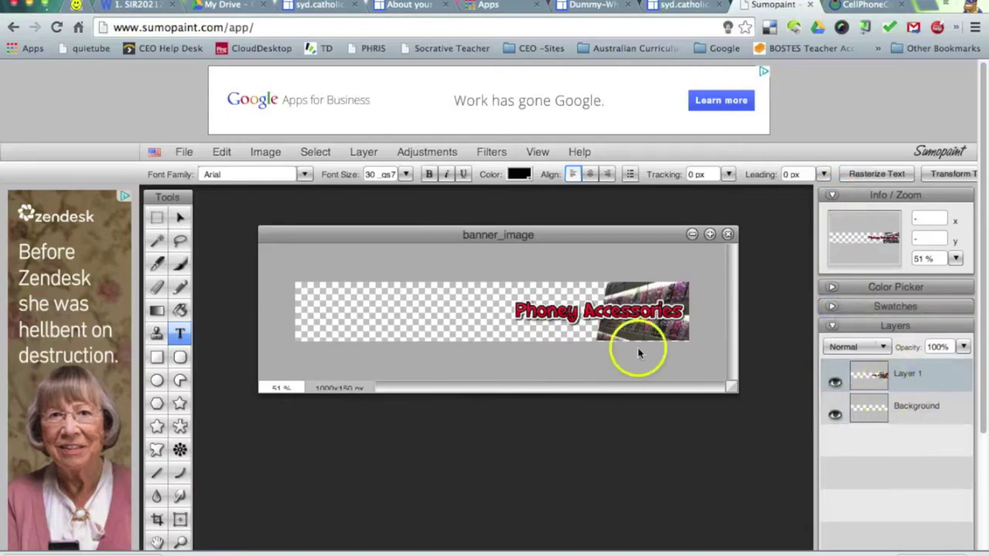
left_click(362, 153)
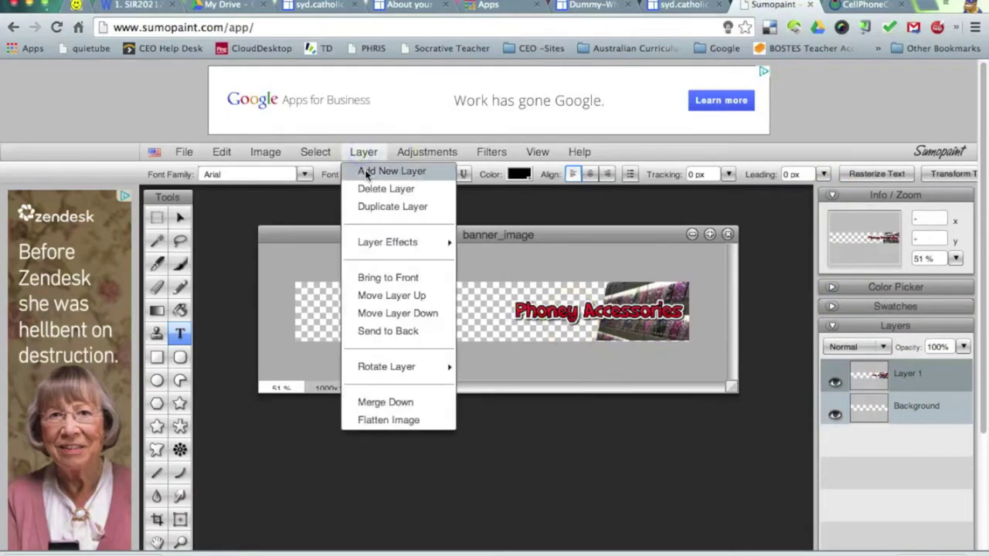
- Add a new top layer named 'Text' above Layer 1 and Background
left_click(367, 172)
double_click(907, 371)
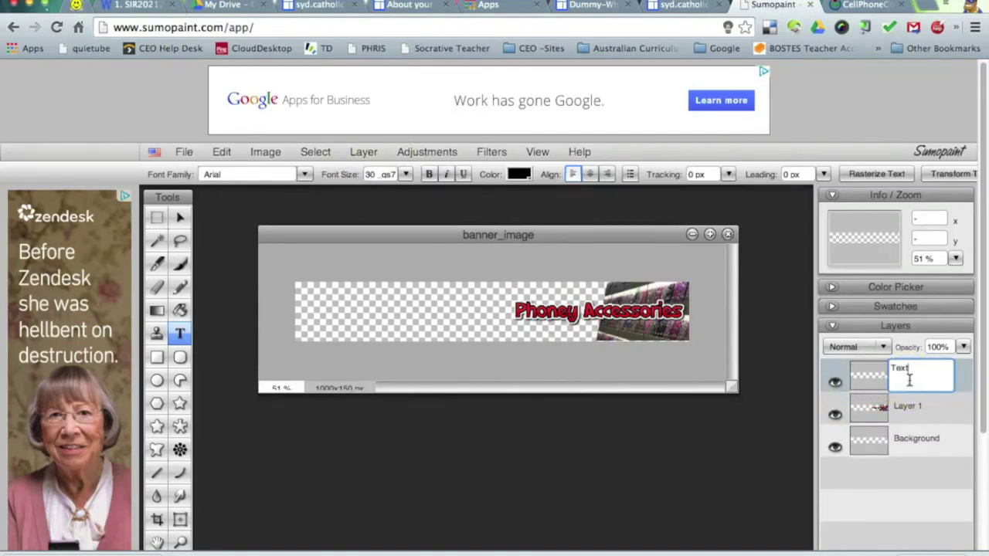
key("Return")
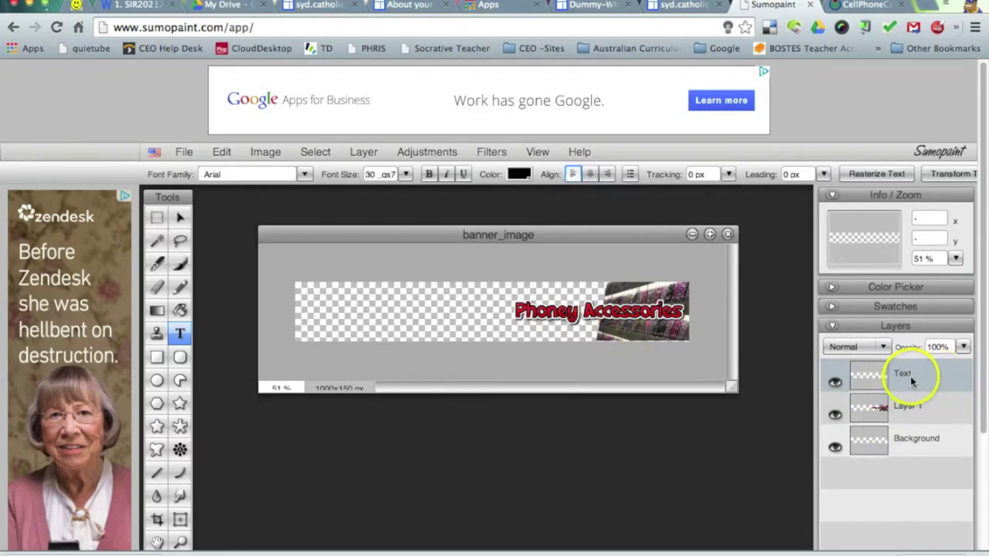
left_click(945, 414, "shift")
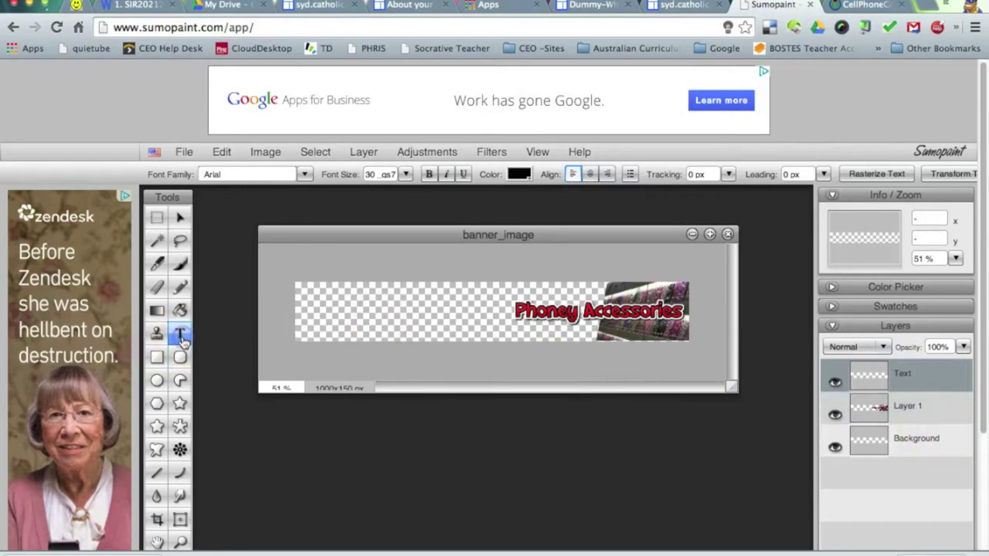
- Pick Impact as the text font from the font list
left_click(304, 176)
scroll(257, 371, "down", 15)
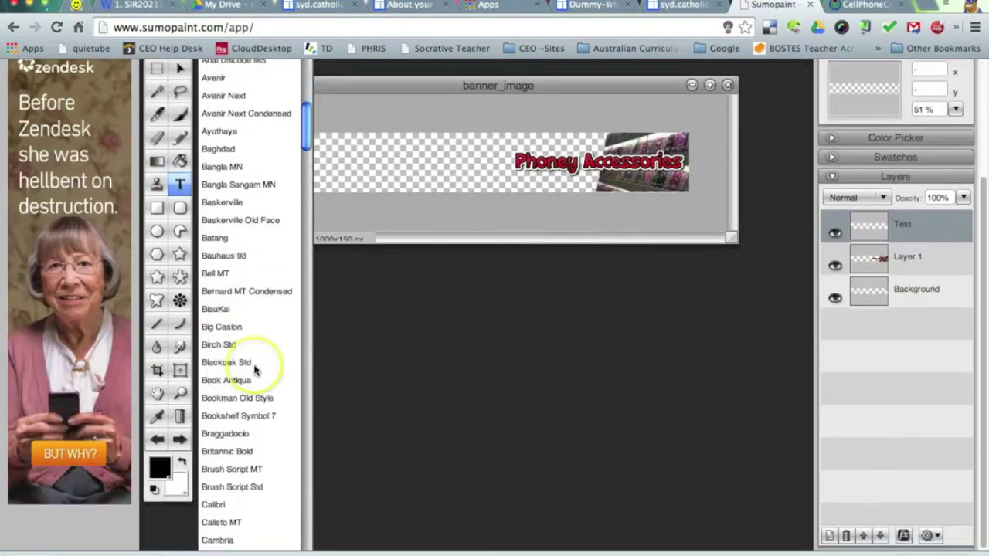
left_click_drag(309, 146, 302, 309)
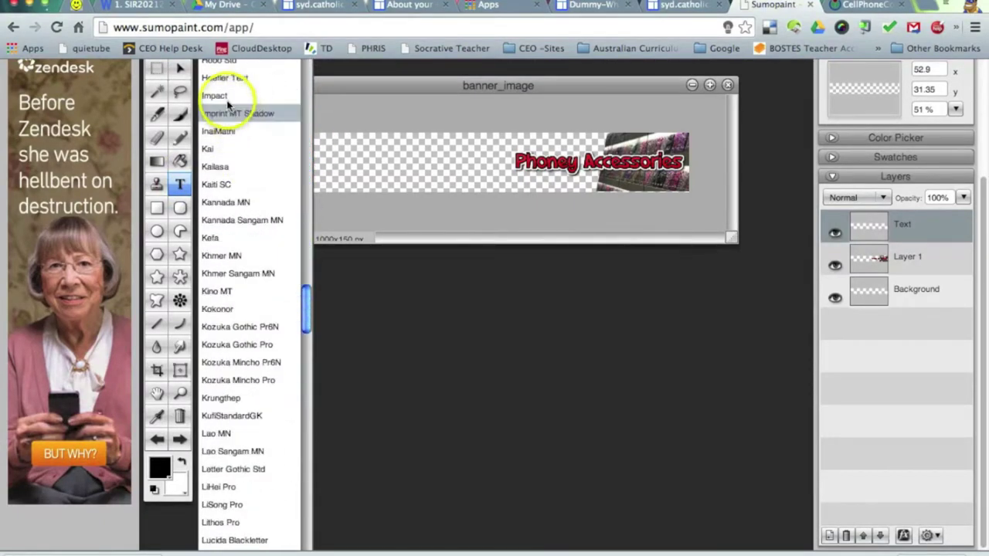
scroll(221, 98, "up", 1)
left_click(313, 191)
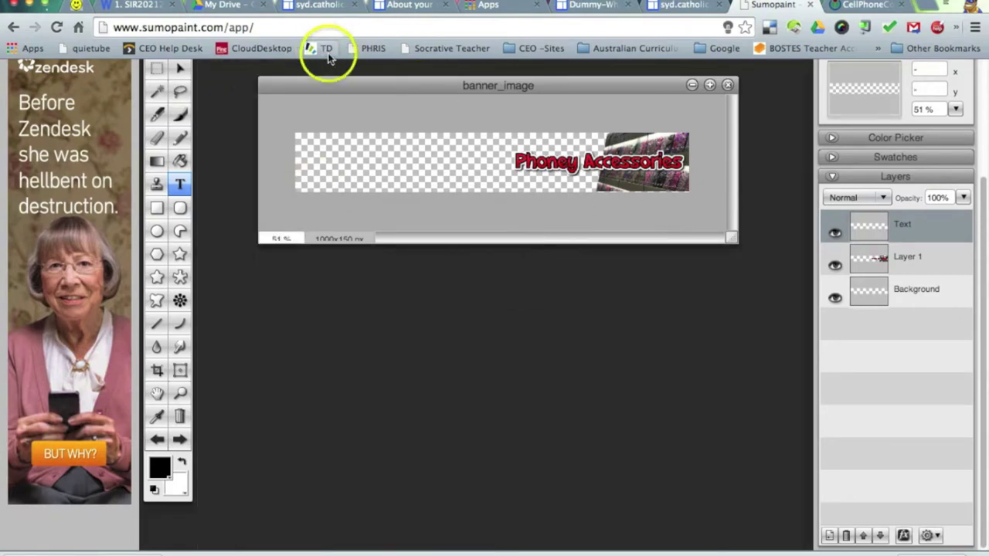
scroll(298, 283, "up", 2)
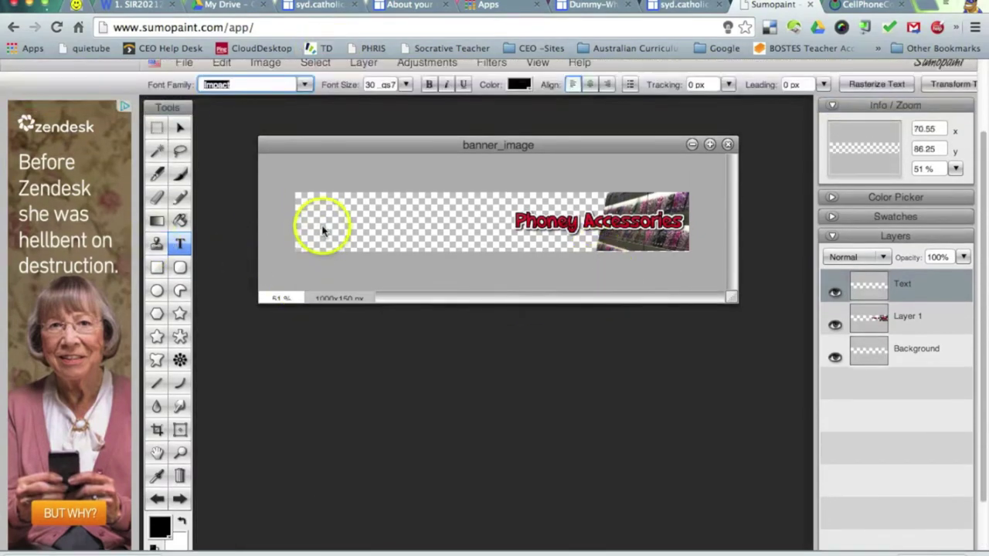
- Set text size to 21 and write 'Store Policy and Procedures Manual' on the banner's left
left_click(405, 84)
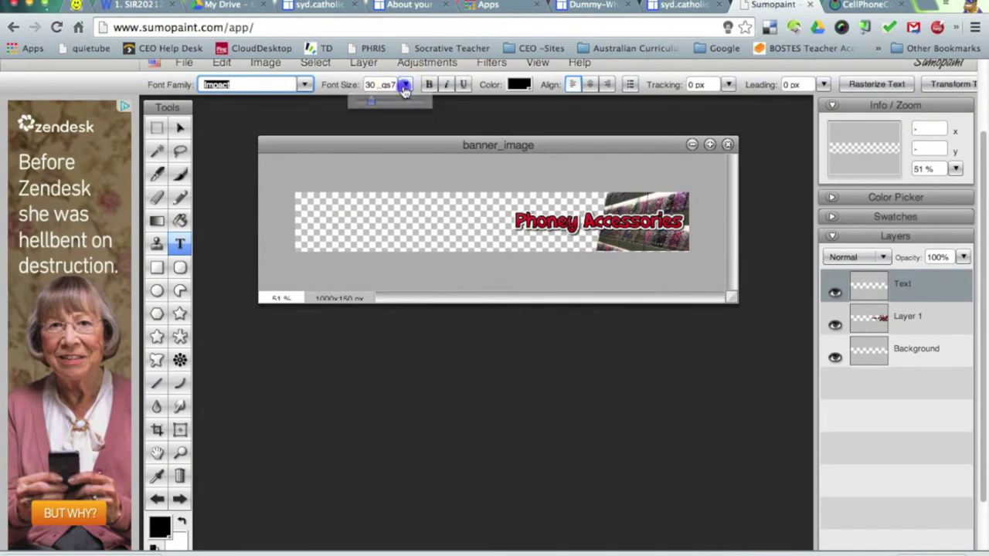
left_click_drag(375, 106, 369, 104)
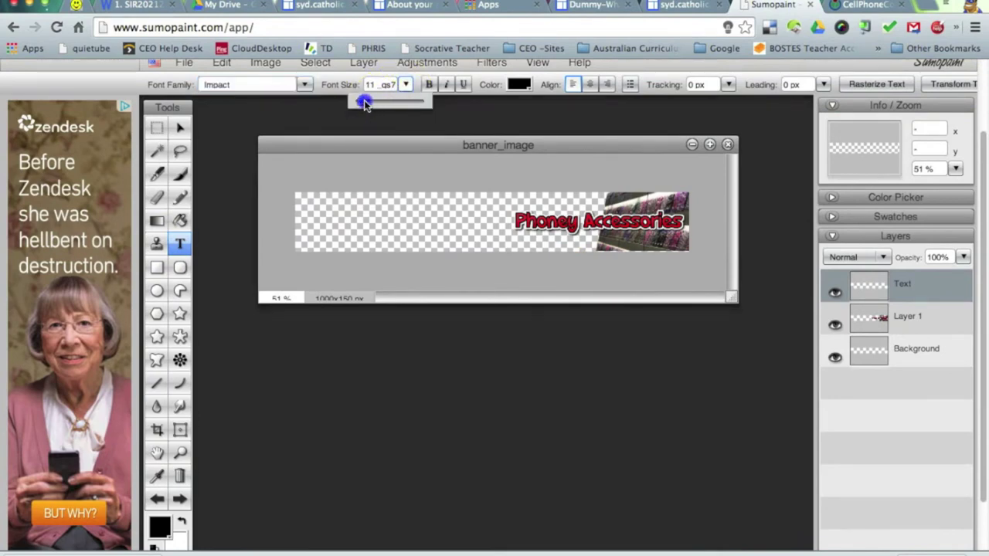
left_click(309, 229)
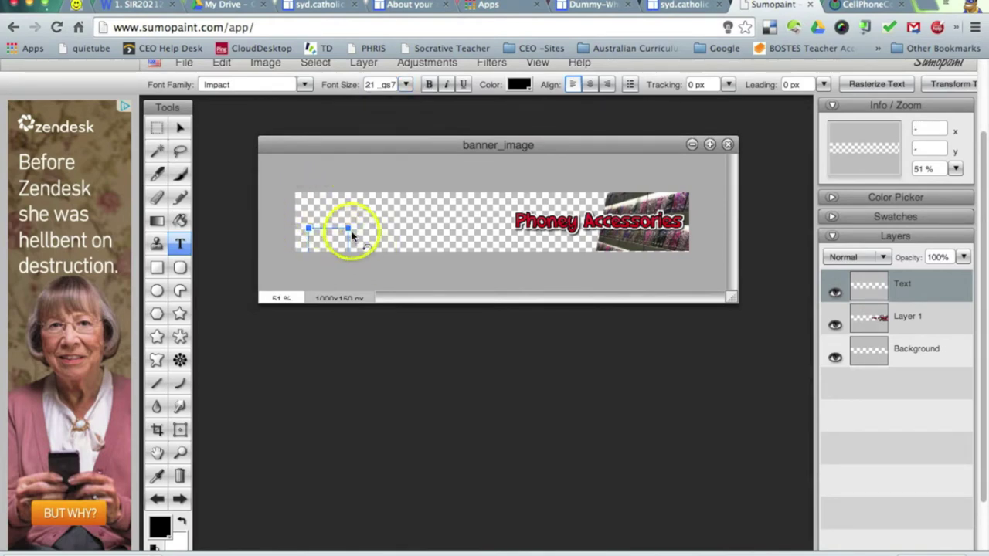
left_click_drag(346, 230, 361, 213)
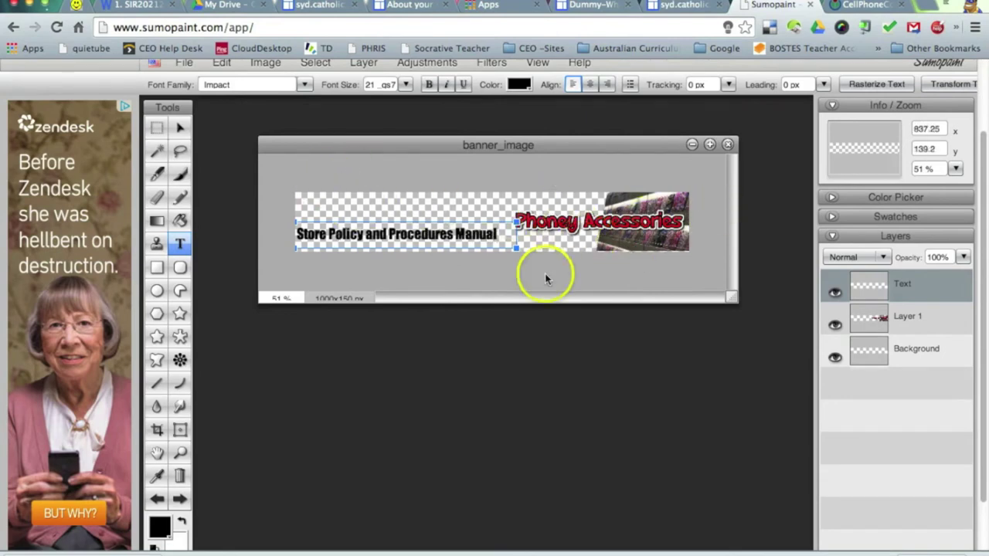
scroll(519, 284, "up", 2)
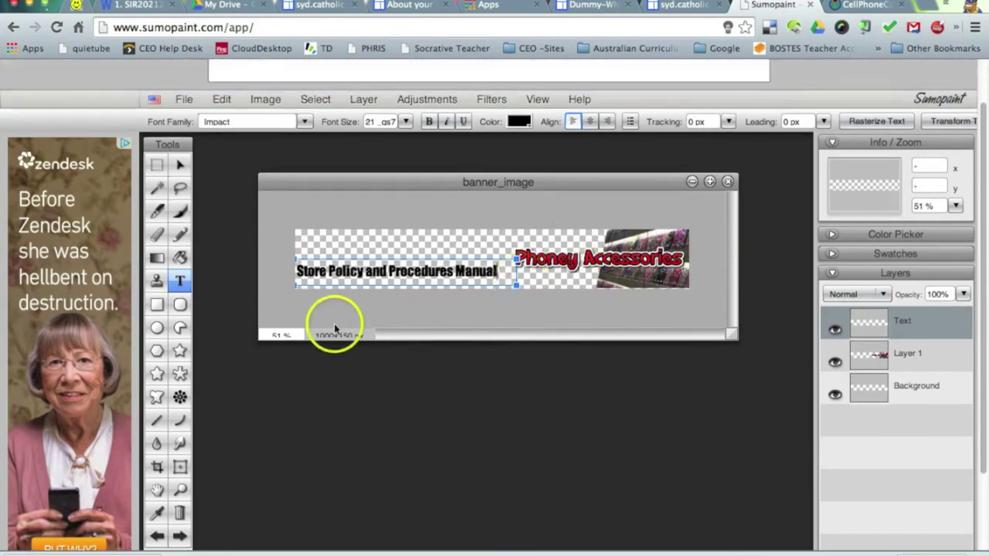
- Drag the caption layer right and slightly down with the Move tool, then zoom in
left_click(180, 165)
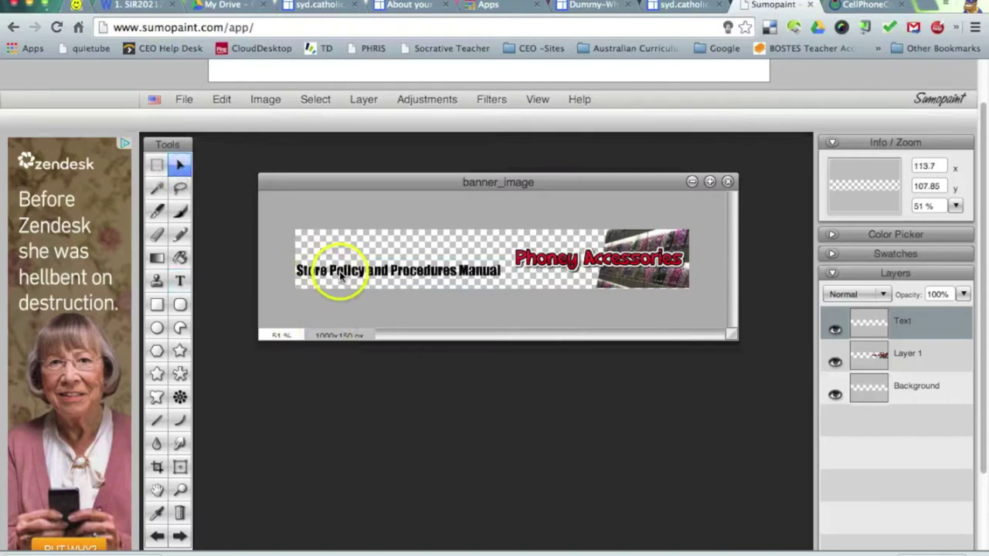
left_click_drag(340, 275, 355, 280)
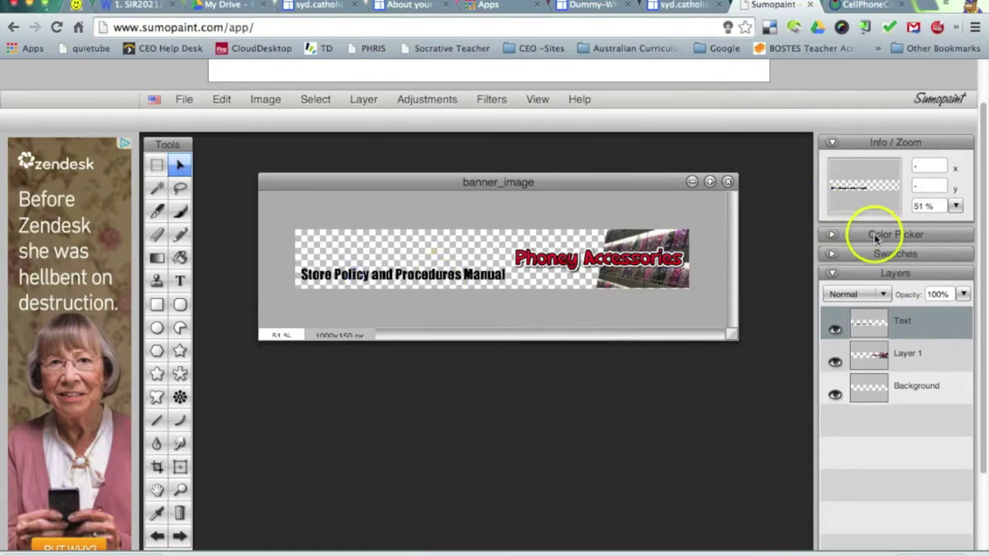
left_click(956, 207)
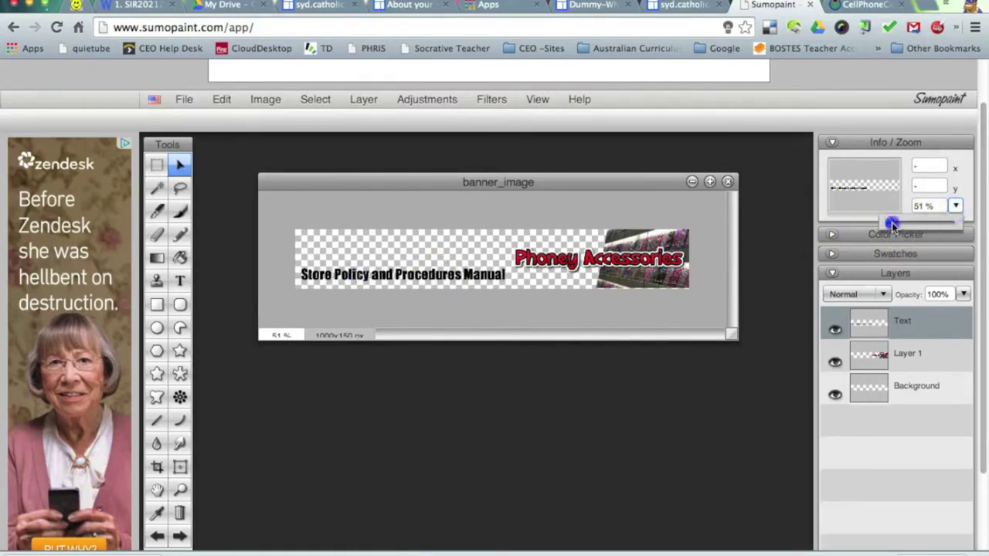
left_click_drag(893, 224, 894, 225)
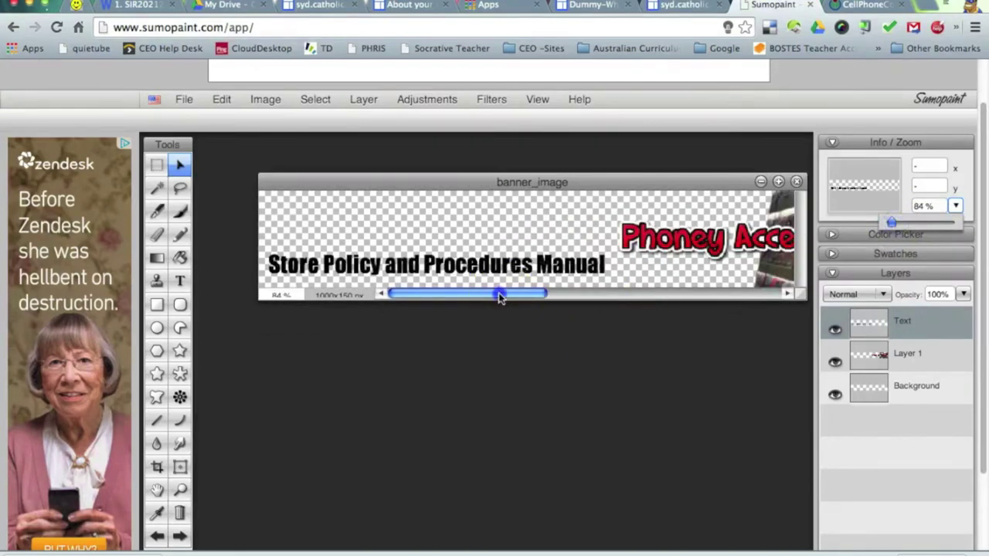
- Fine-tune the caption's position just below and left of the Phoney Accessories title
left_click_drag(499, 291, 446, 279)
right_click(452, 272)
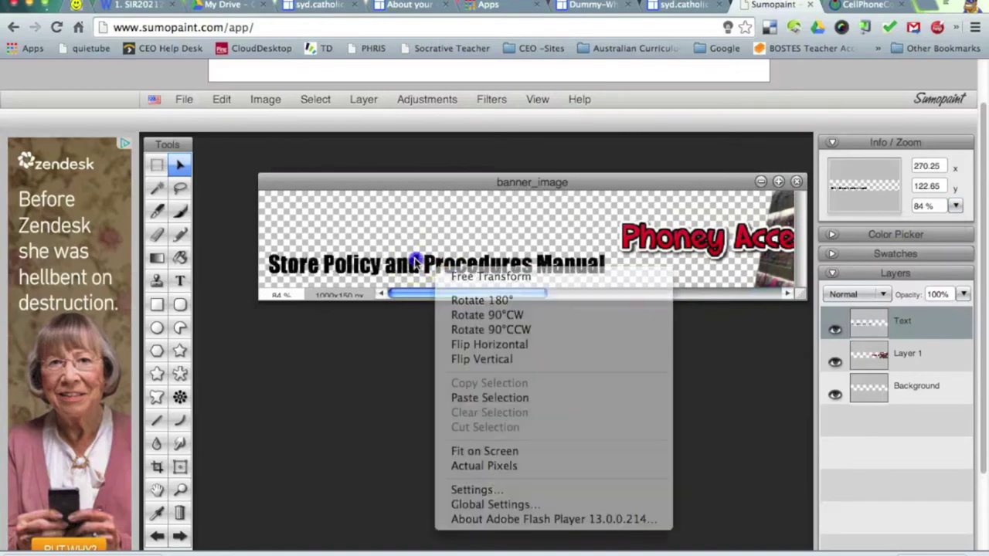
left_click(407, 266)
left_click_drag(407, 266, 555, 276)
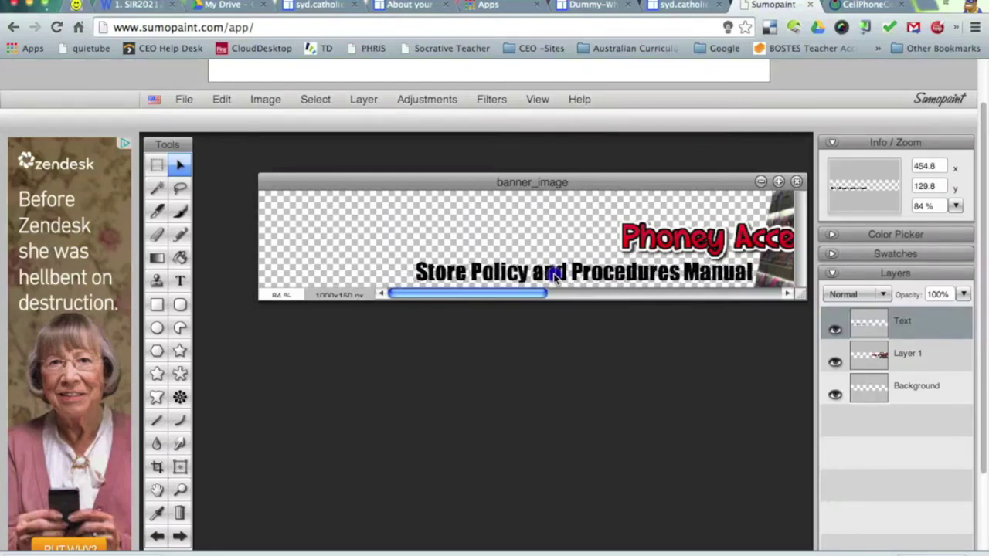
left_click_drag(492, 292, 678, 316)
left_click_drag(539, 269, 526, 267)
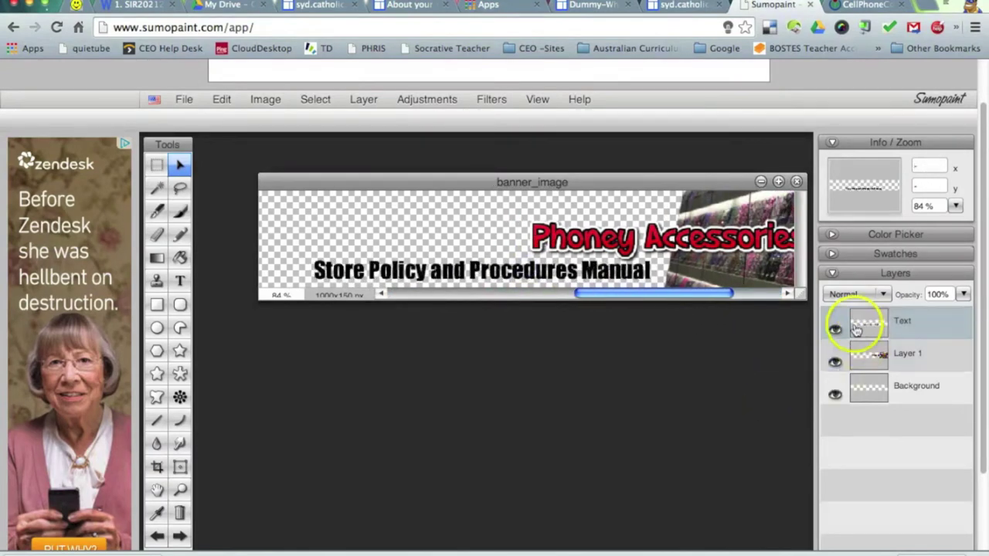
scroll(971, 441, "down", 3)
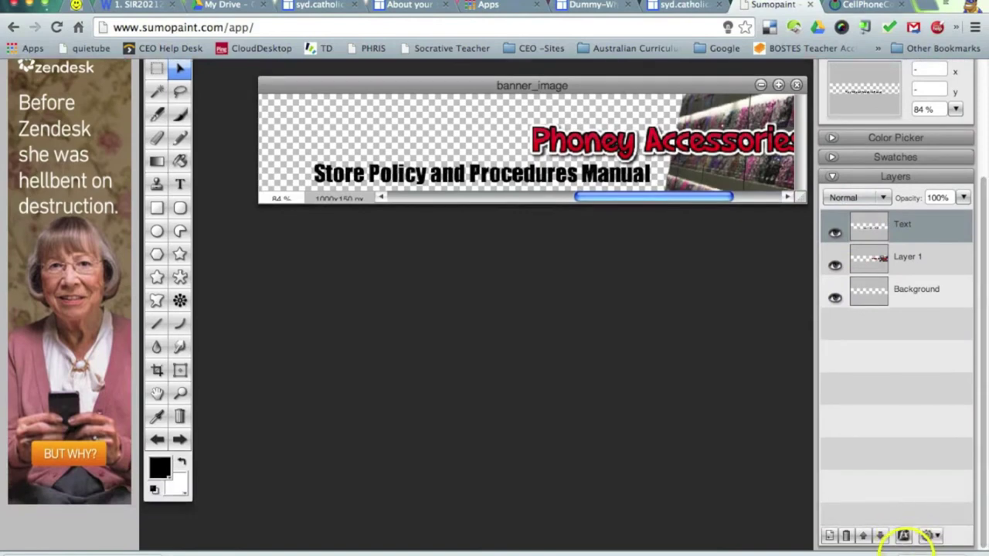
- Add a Drop Shadow layer effect to the caption and strengthen it slightly
left_click(904, 537)
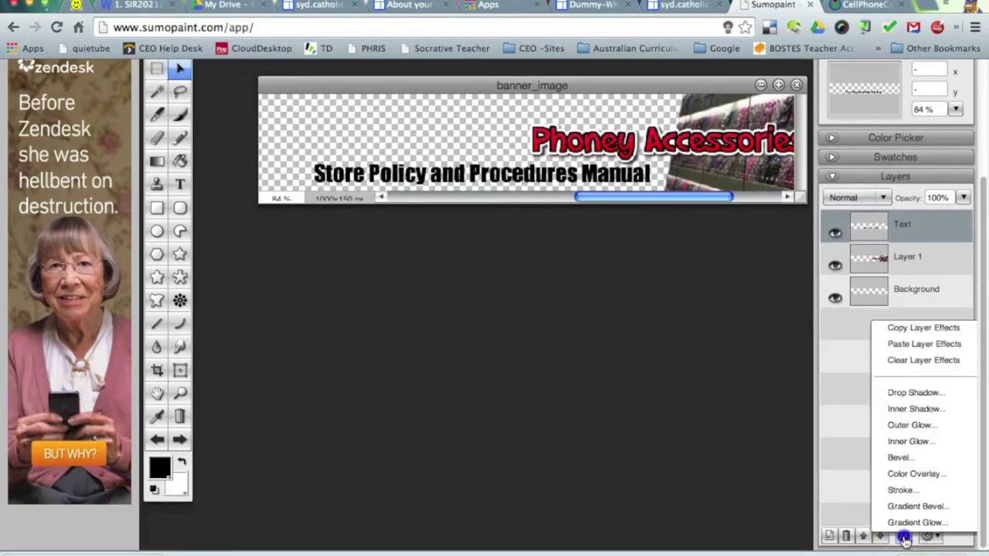
left_click(901, 392)
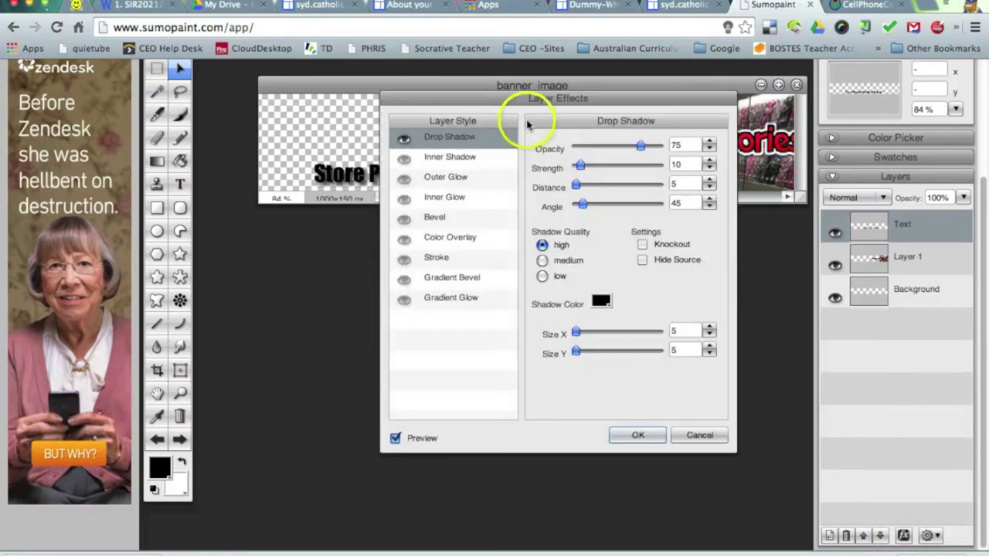
left_click_drag(514, 98, 792, 269)
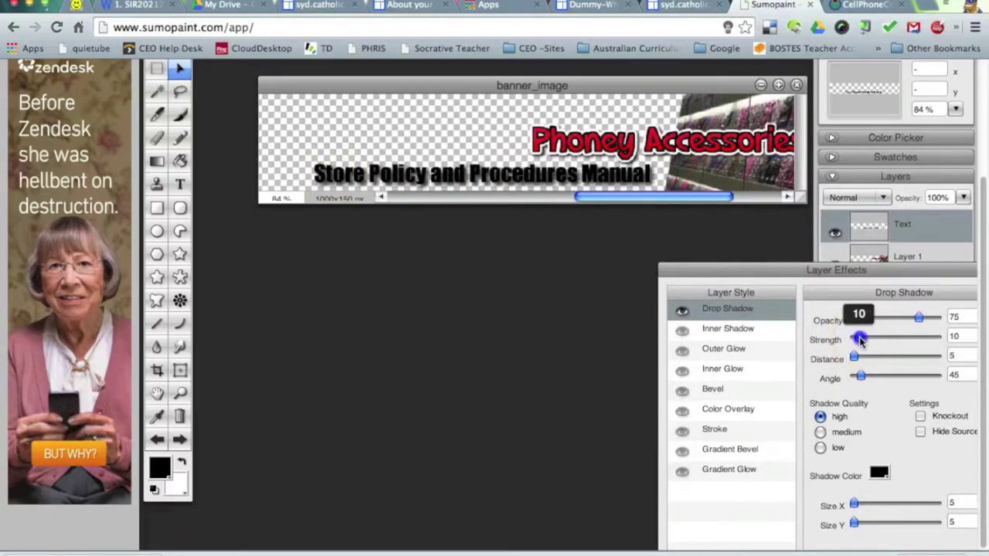
left_click_drag(861, 340, 838, 385)
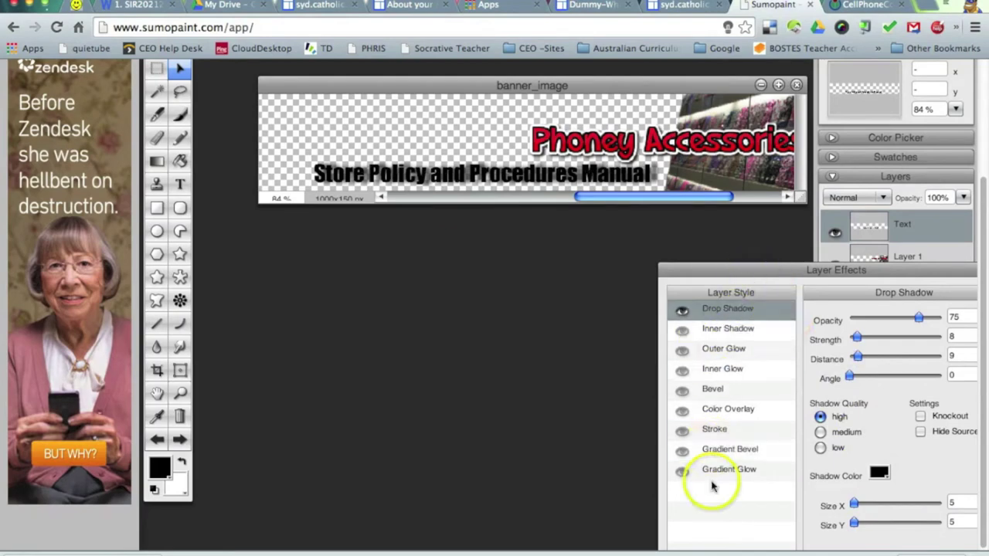
- Try Inner Shadow, Outer Glow, Inner Glow, Bevel, Colour Overlay, Stroke, Gradient Bevel and Gradient Glow
left_click(690, 333)
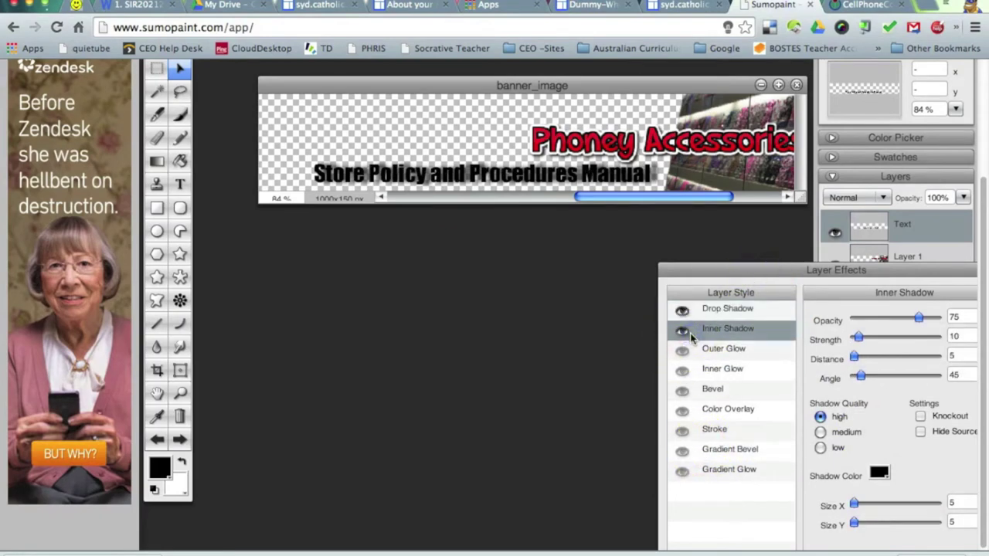
left_click(680, 352)
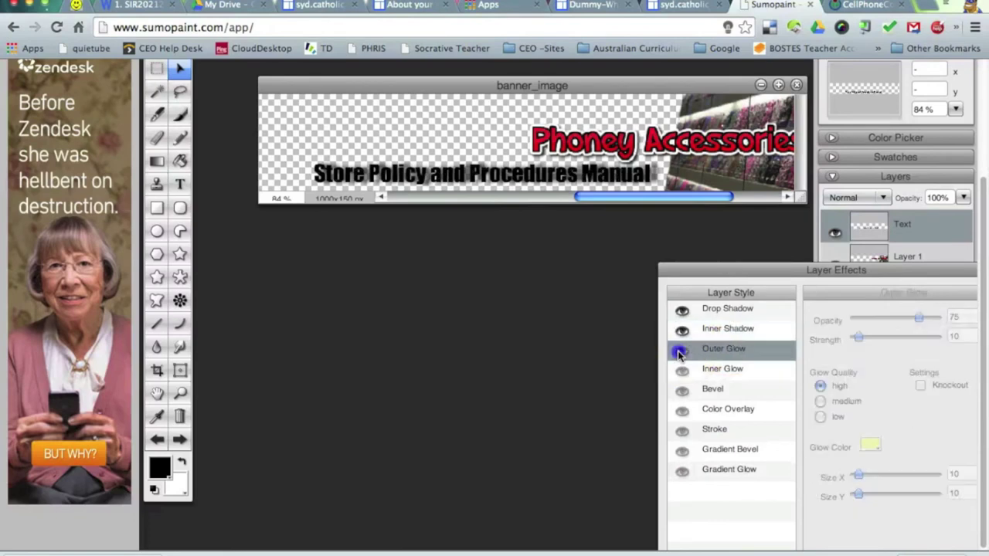
left_click(680, 375)
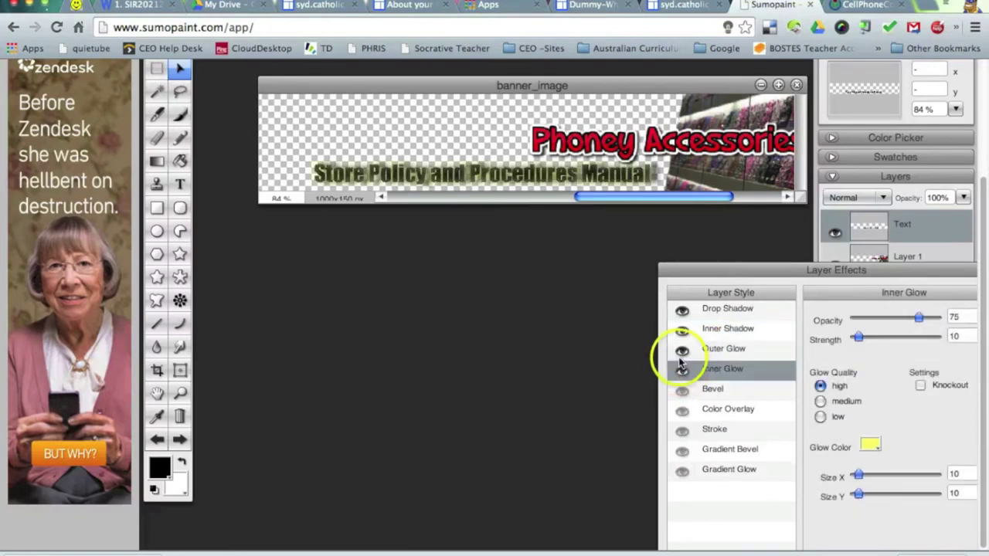
left_click(682, 394)
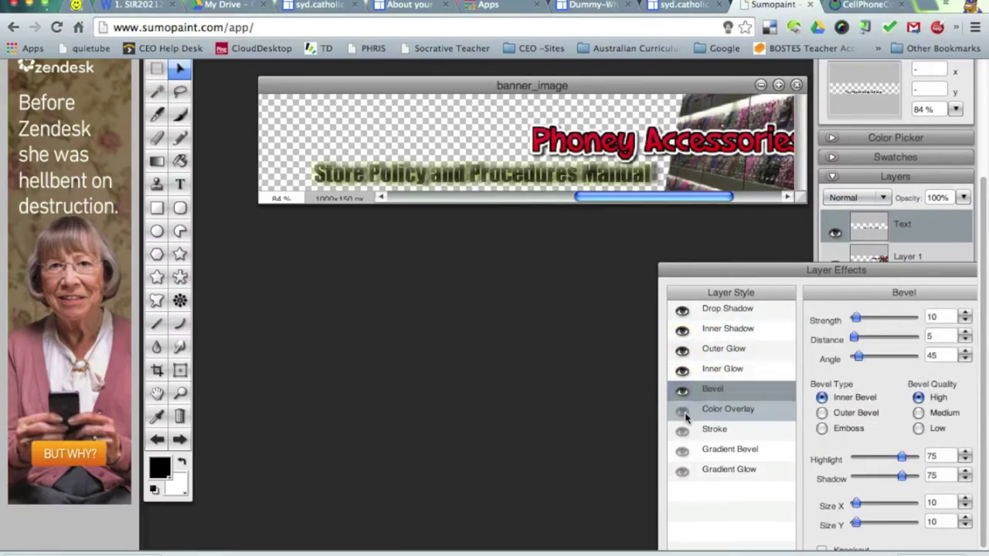
left_click(683, 411)
left_click(682, 431)
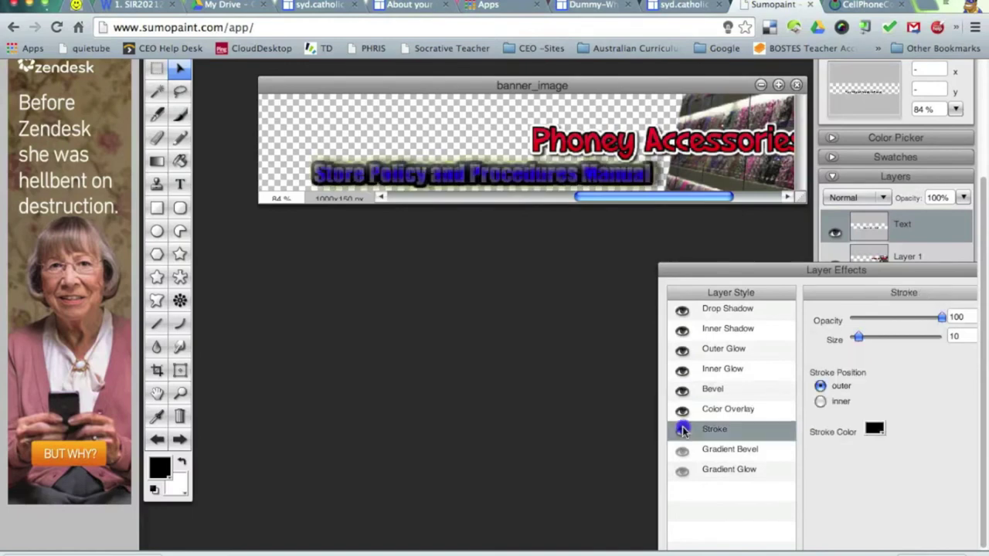
left_click(680, 451)
left_click(673, 473)
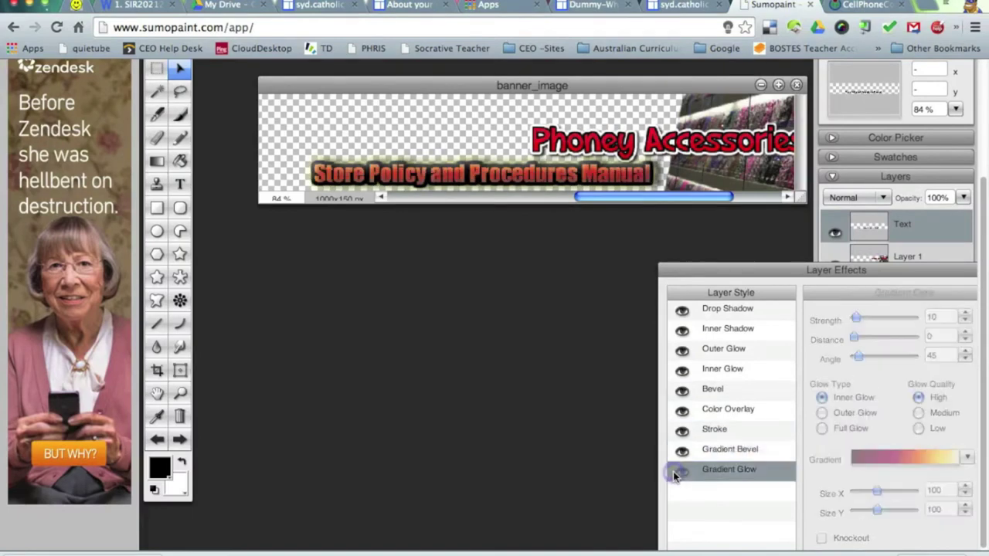
- Switch all those extra effects back off, keeping only Drop Shadow, and apply the layer effects
left_click(678, 473)
left_click(681, 451)
left_click(683, 431)
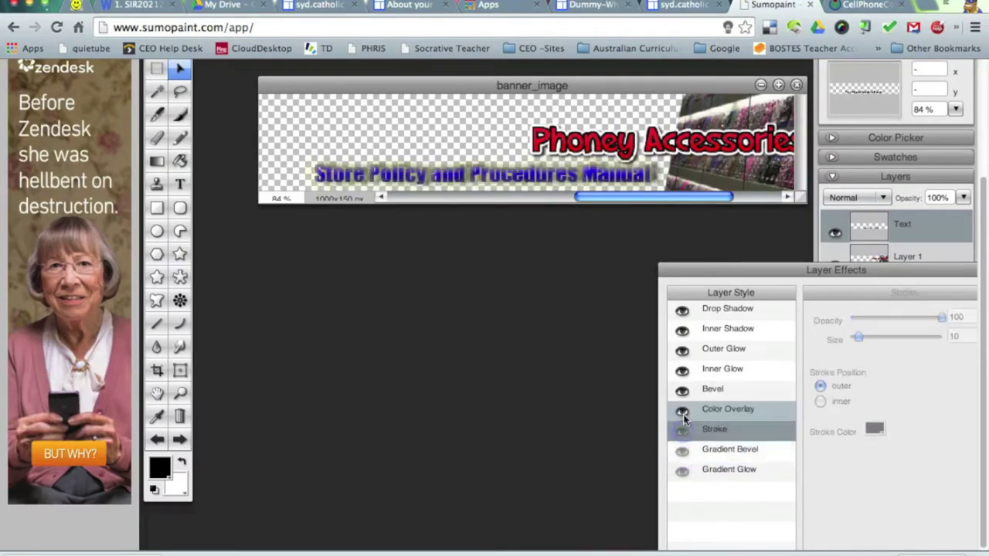
left_click(683, 410)
left_click(684, 391)
left_click(683, 370)
left_click(685, 348)
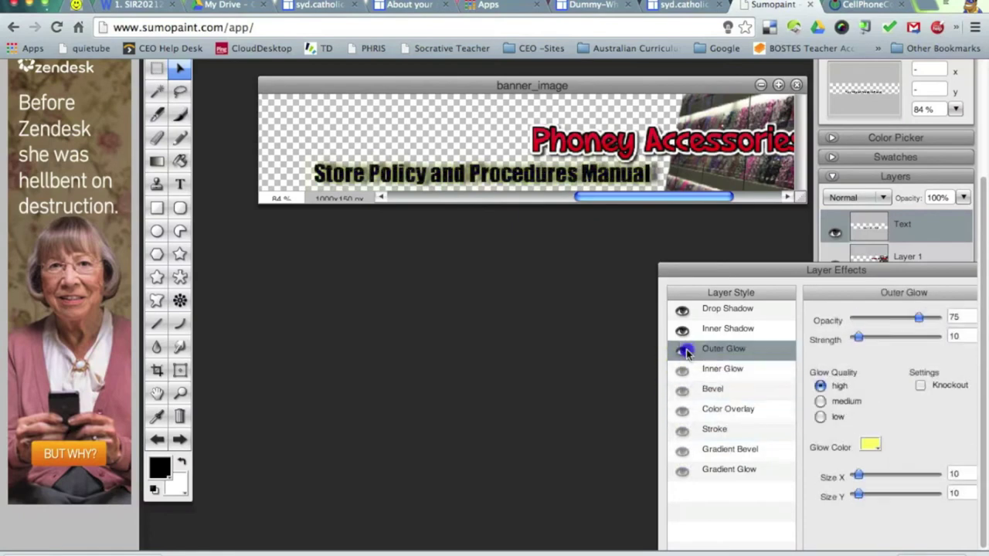
left_click(686, 329)
left_click(740, 325)
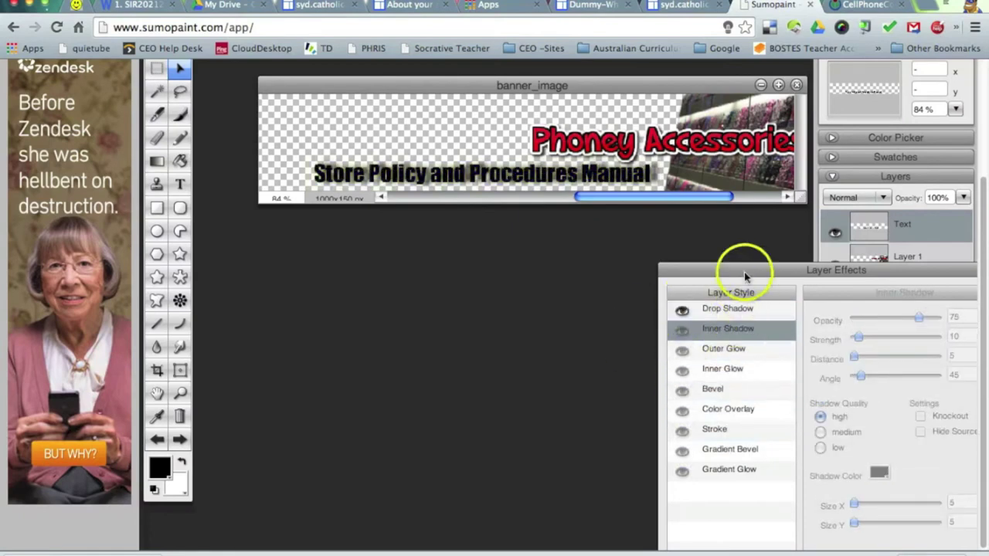
left_click_drag(747, 268, 541, 137)
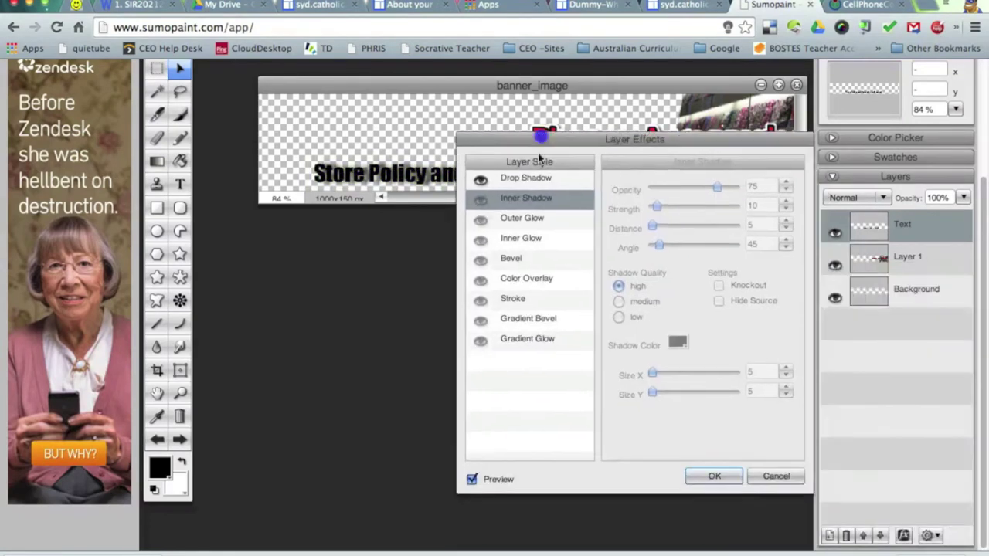
left_click(718, 476)
left_click_drag(612, 85, 479, 85)
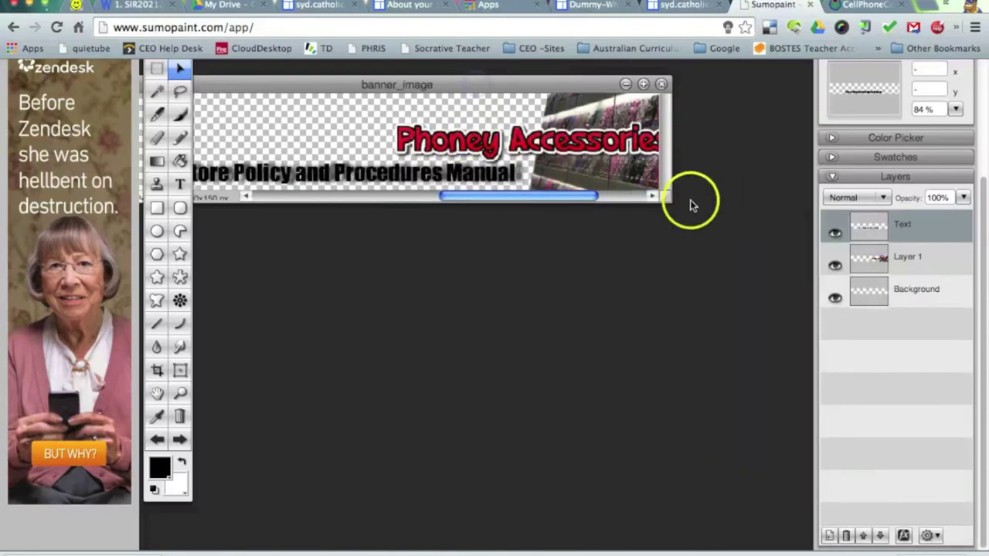
- Save the banner as banner_image PNG on the Desktop, replacing the existing file
left_click_drag(670, 200, 814, 289)
left_click(605, 299)
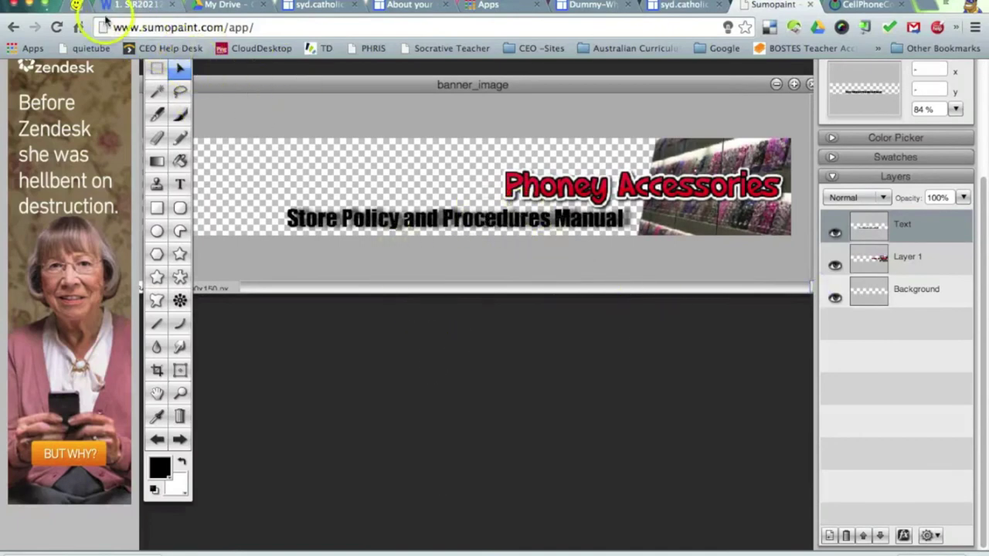
scroll(194, 131, "up", 3)
left_click(178, 153)
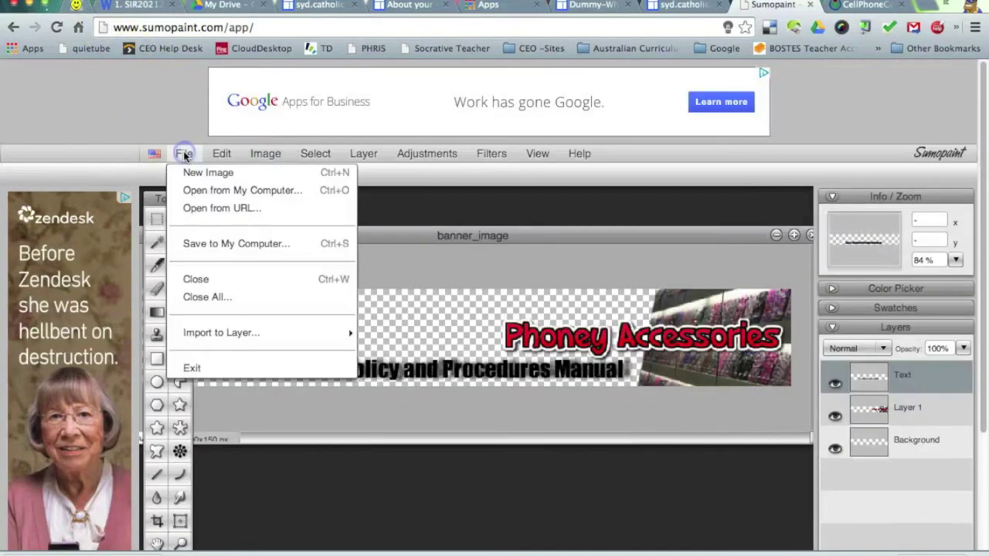
left_click(221, 242)
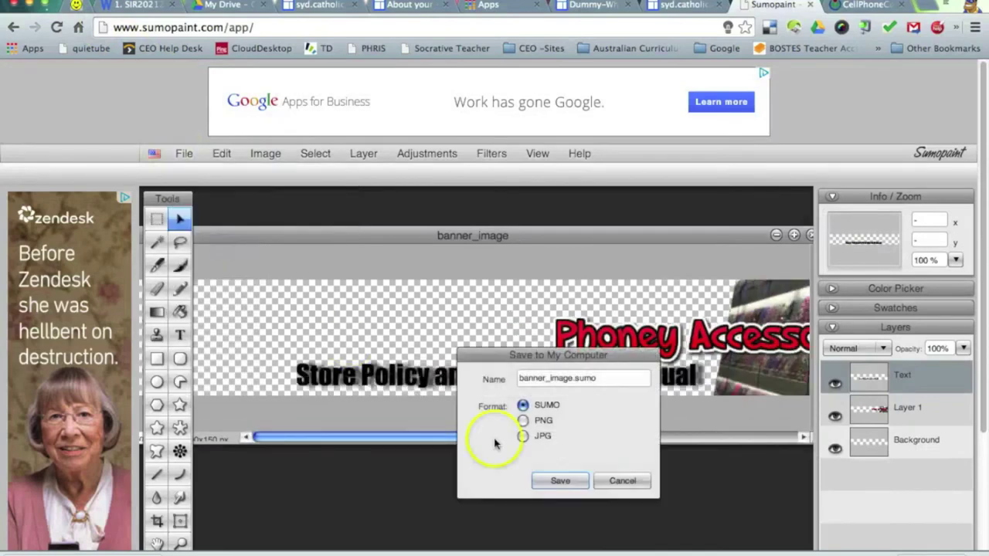
left_click(558, 482)
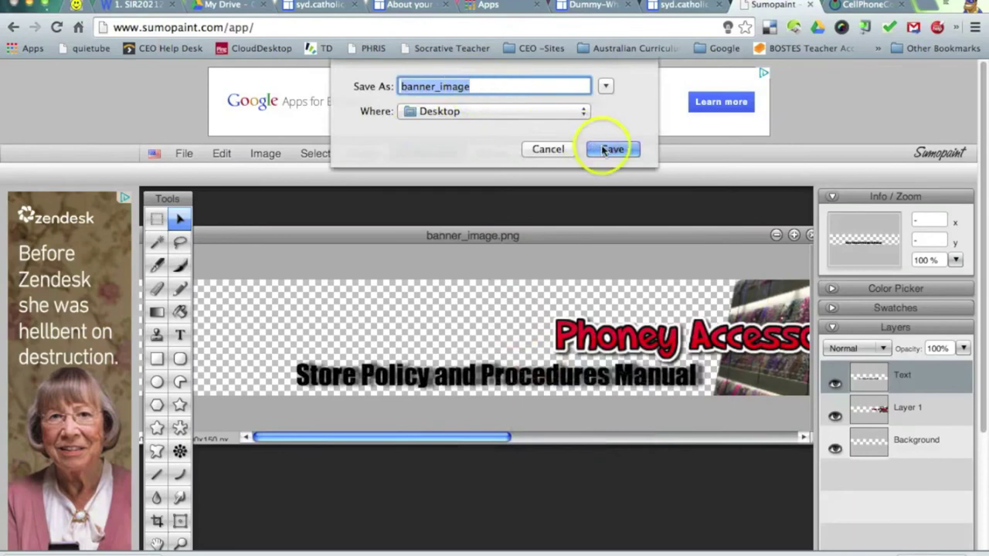
left_click(606, 150)
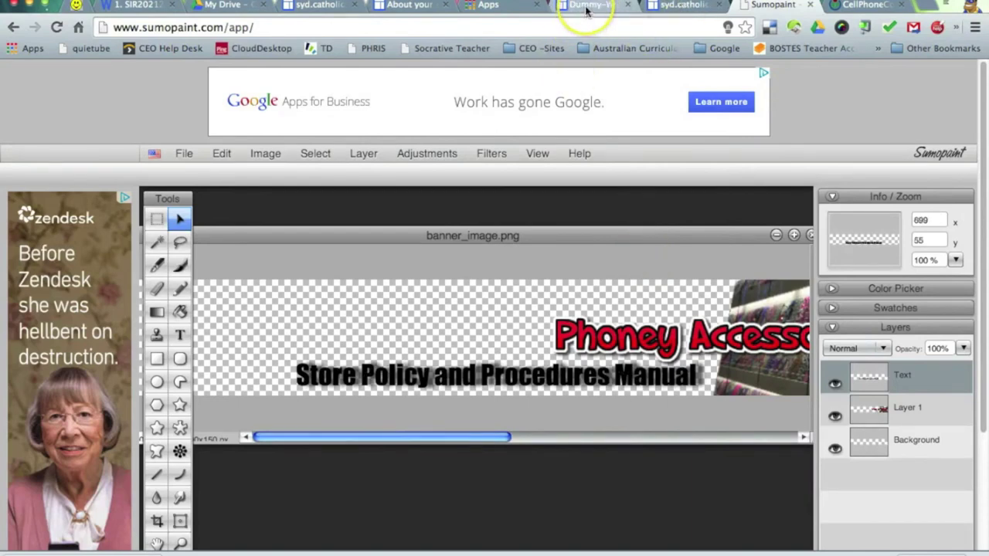
left_click(400, 6)
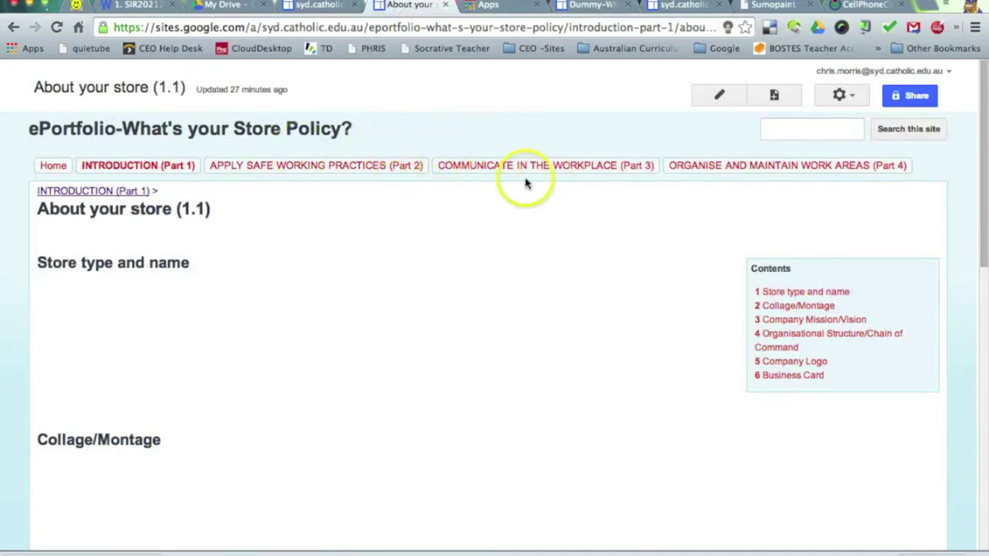
- Open Edit site layout from the gear menu and bring up the Header settings
left_click(837, 95)
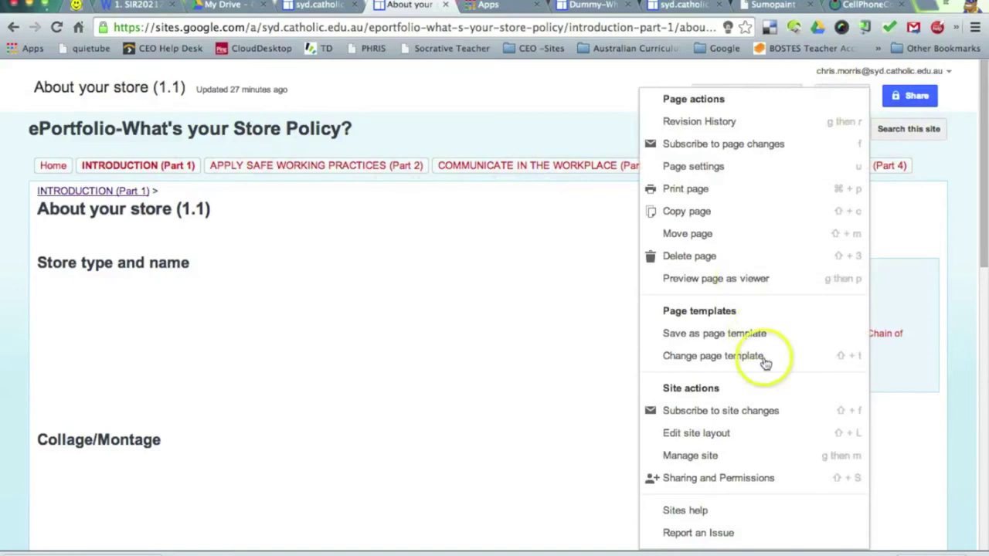
left_click(708, 438)
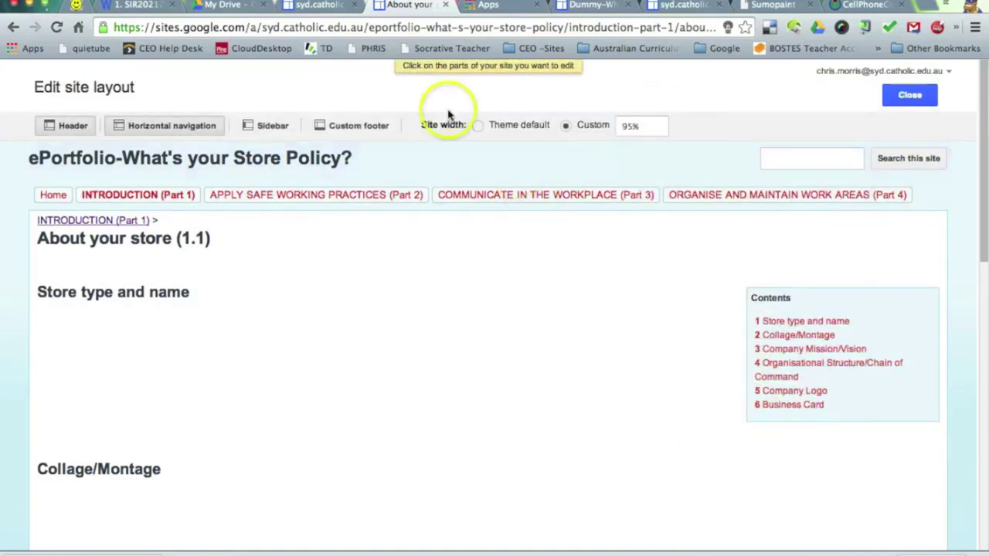
left_click(406, 172)
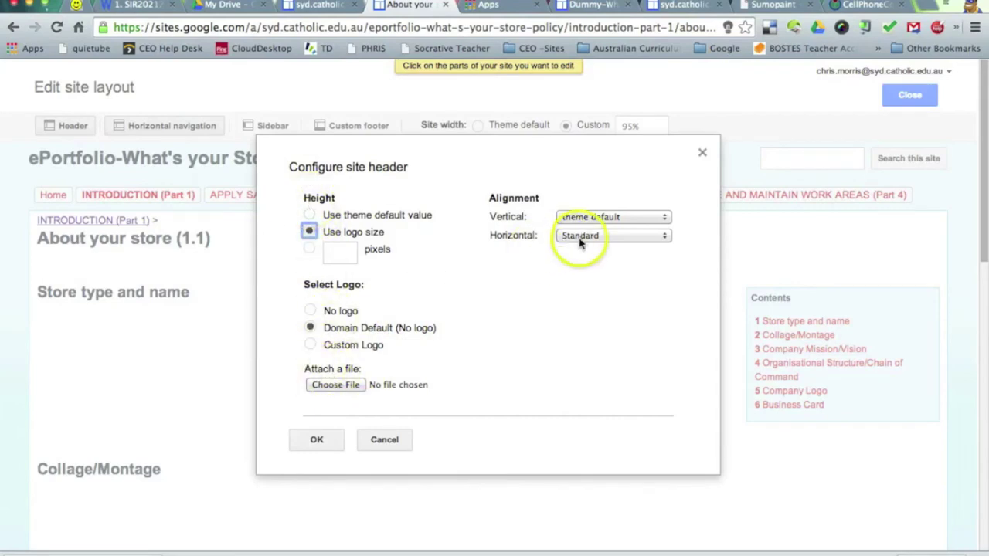
- Set banner_image.png from the Desktop as the custom header logo and close the layout editor
left_click(336, 386)
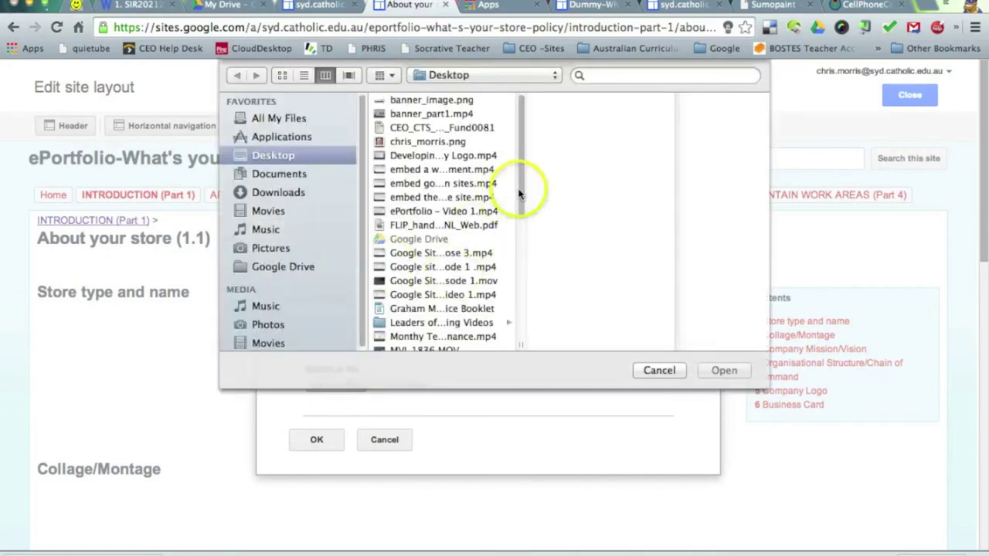
left_click(452, 101)
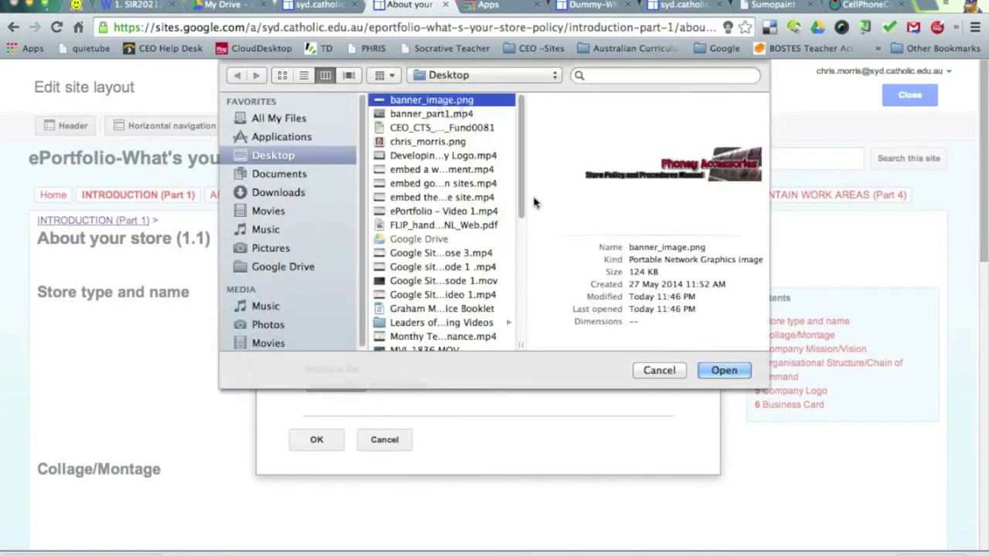
left_click(725, 370)
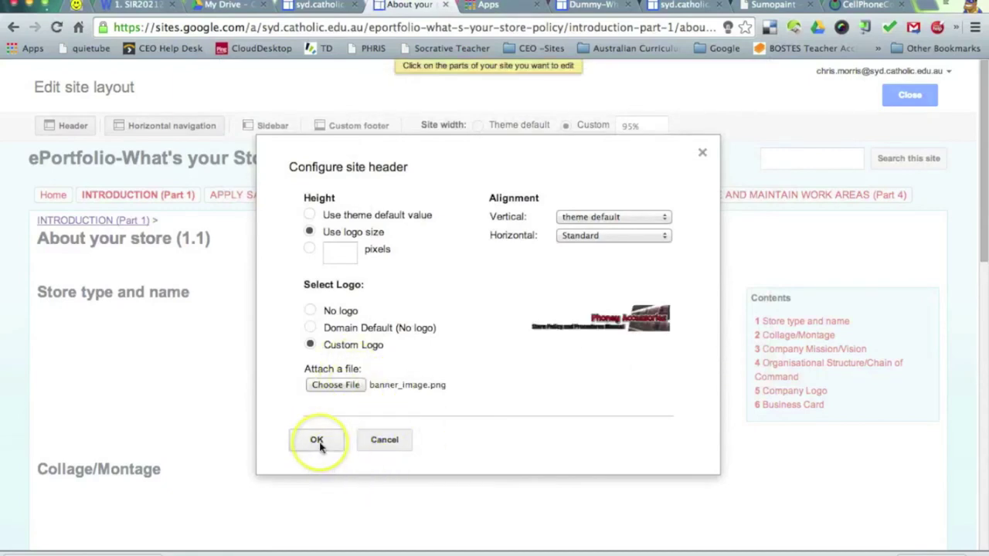
left_click(318, 441)
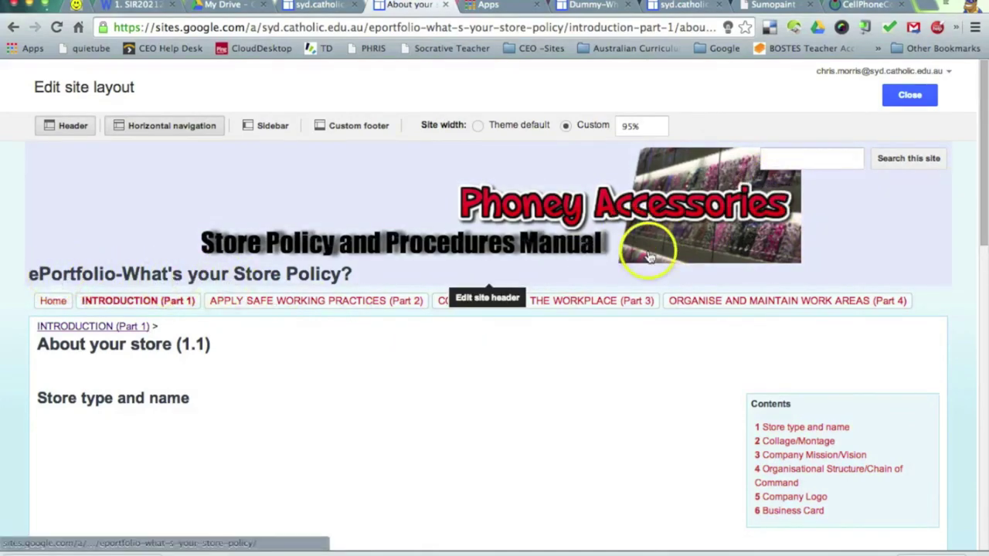
left_click(910, 96)
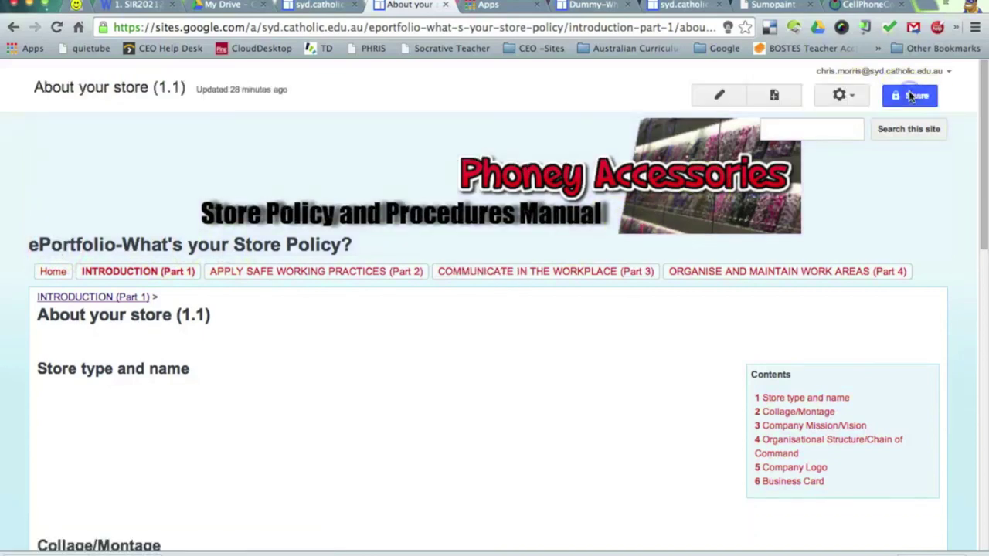
- In Manage site, untick Show site name at top of pages
left_click(850, 99)
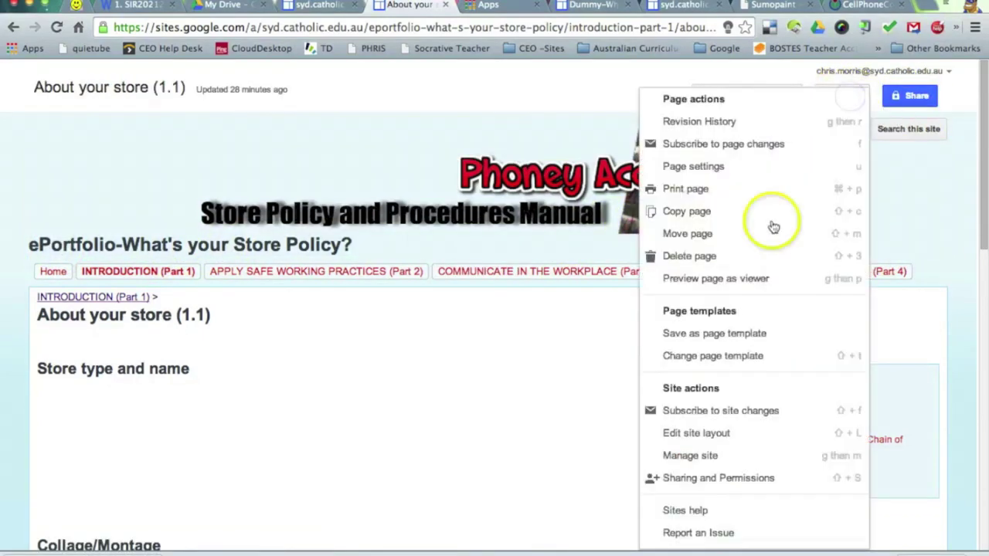
left_click(715, 459)
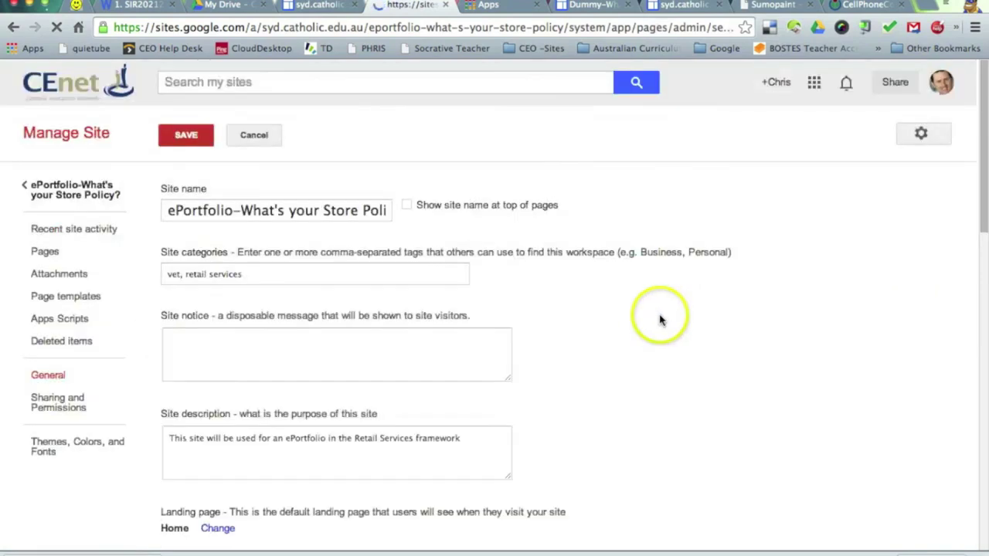
left_click(406, 204)
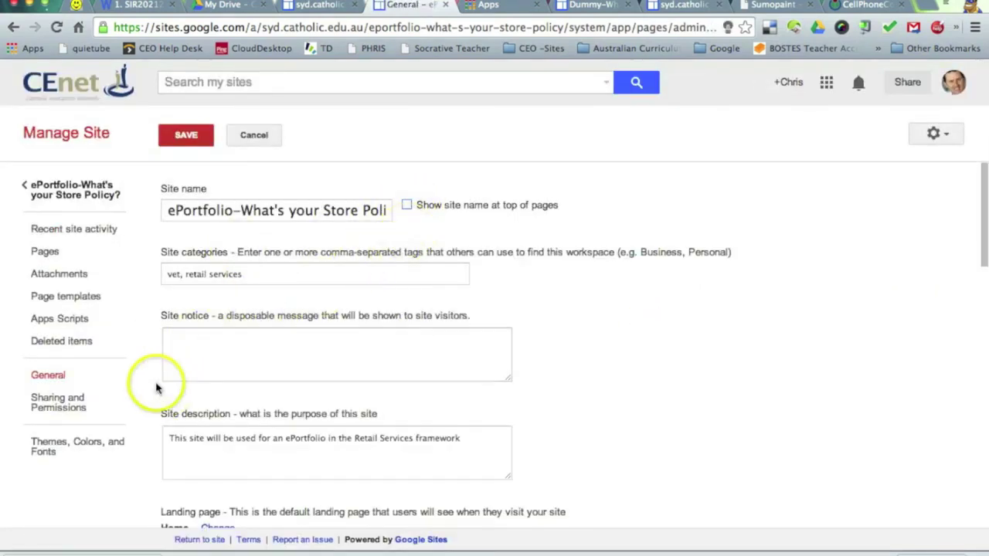
scroll(282, 365, "down", 1)
scroll(282, 365, "down", 8)
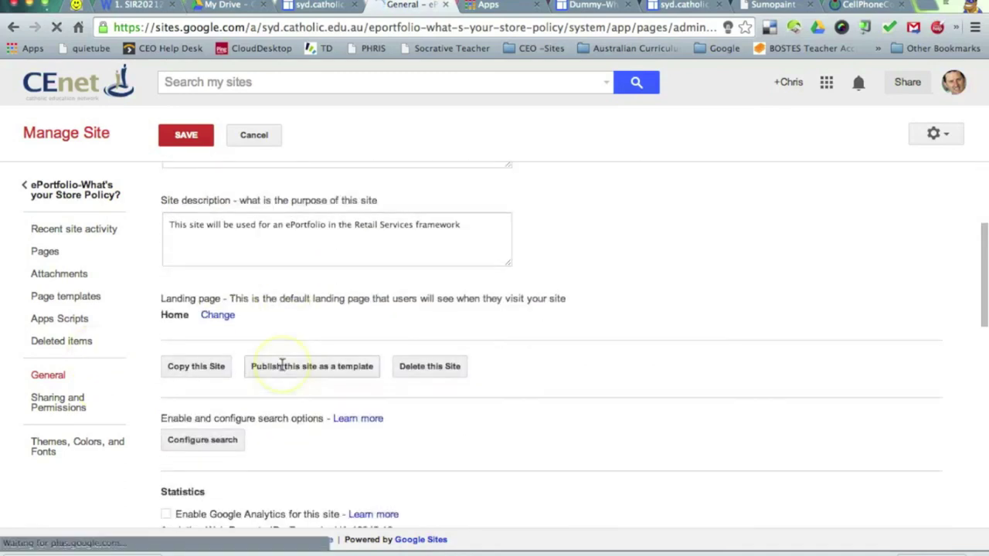
scroll(285, 393, "down", 2)
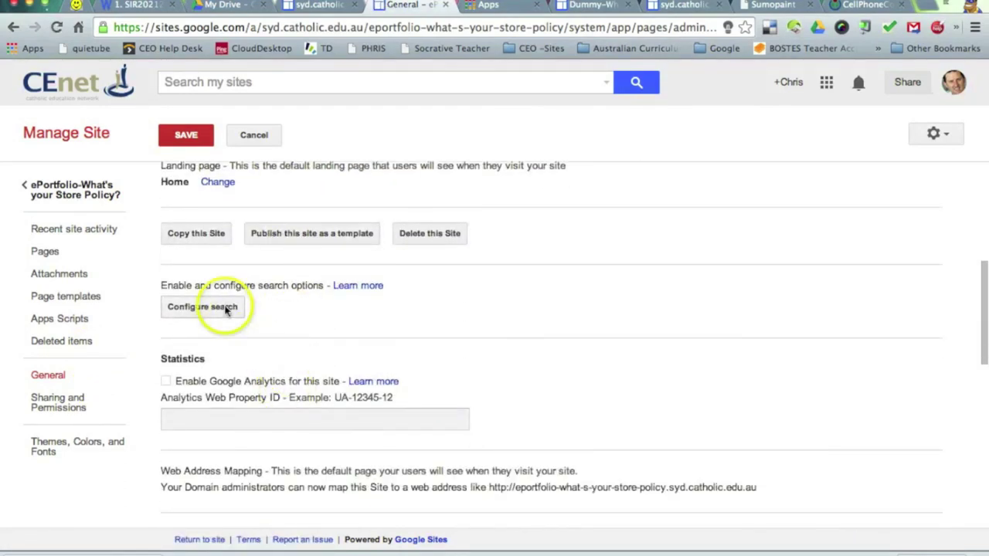
- Confirm the Configure search settings, save the site settings and return to the ePortfolio
left_click(203, 307)
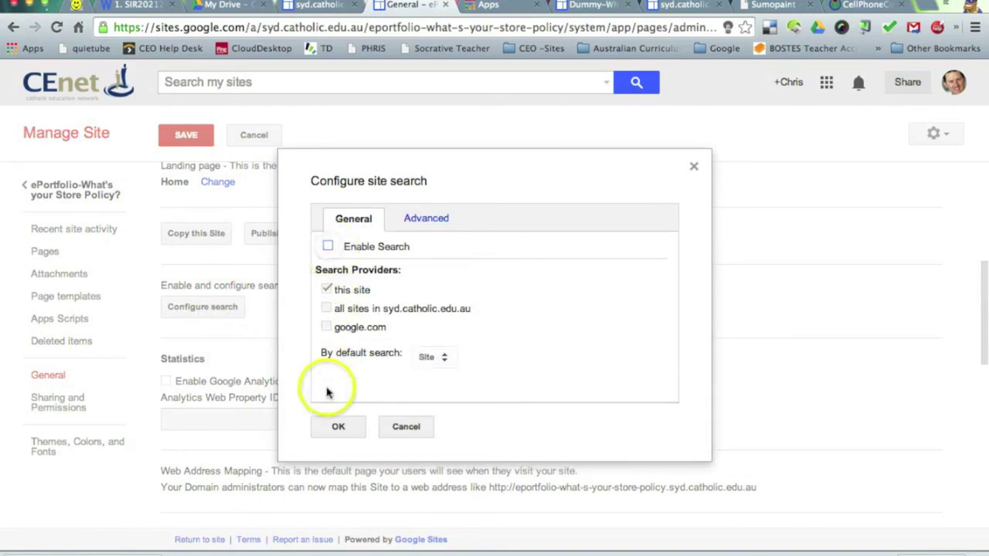
left_click(340, 427)
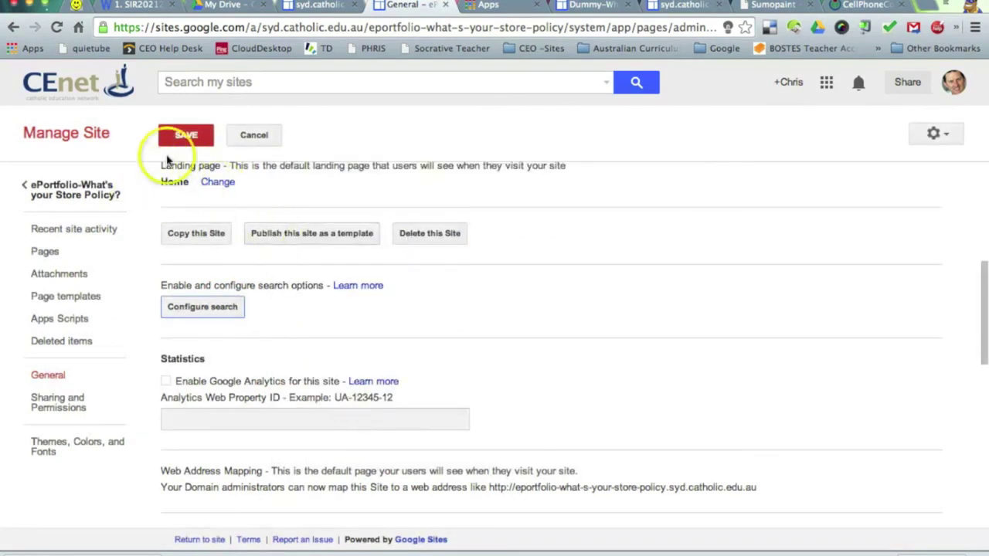
left_click(183, 134)
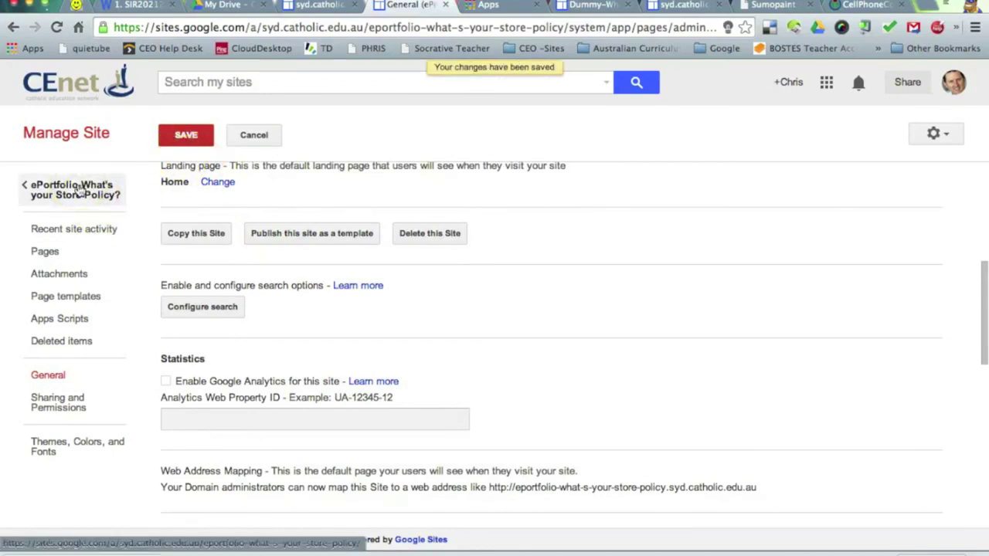
left_click(77, 189)
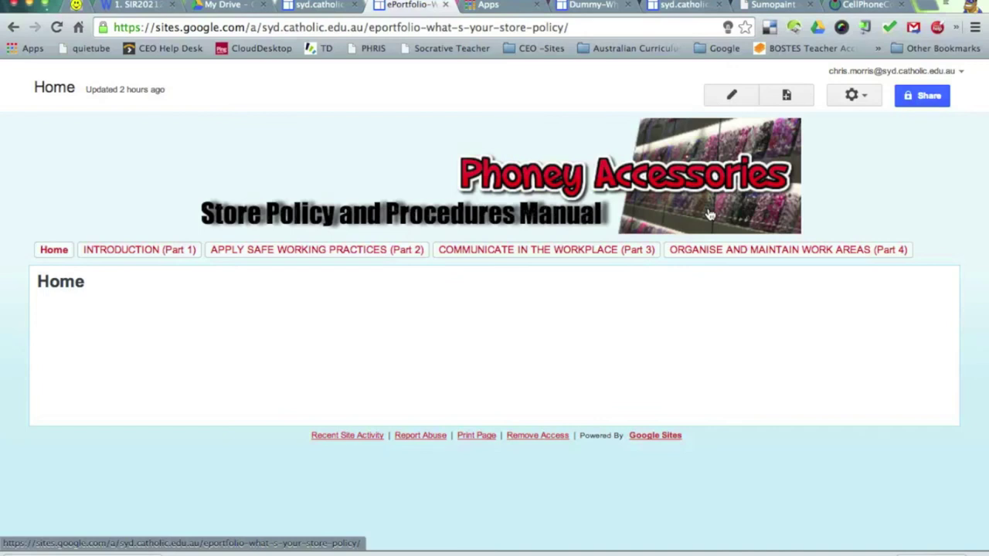
- Open About your store (1.1) from the INTRODUCTION (Part 1) navigation menu
mouse_move(128, 248)
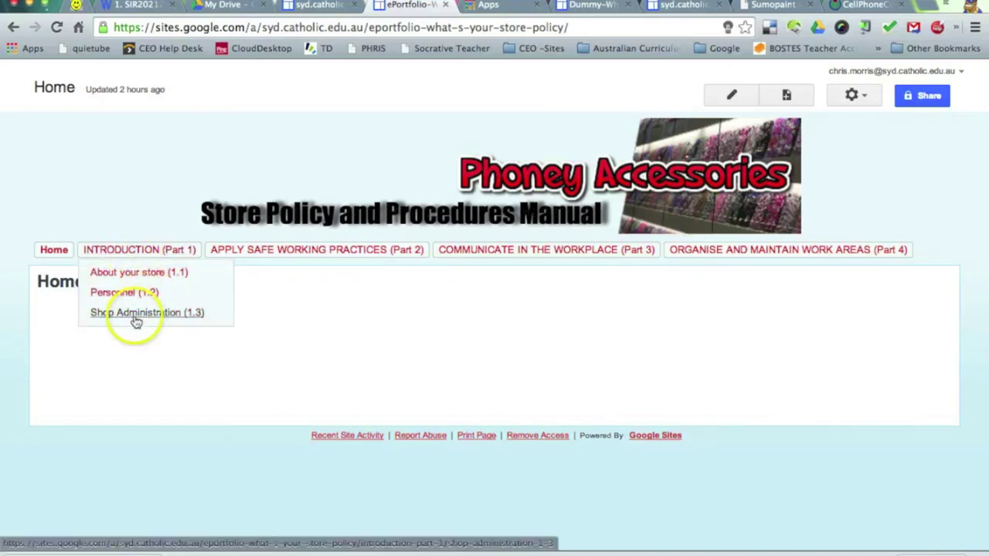
left_click(128, 272)
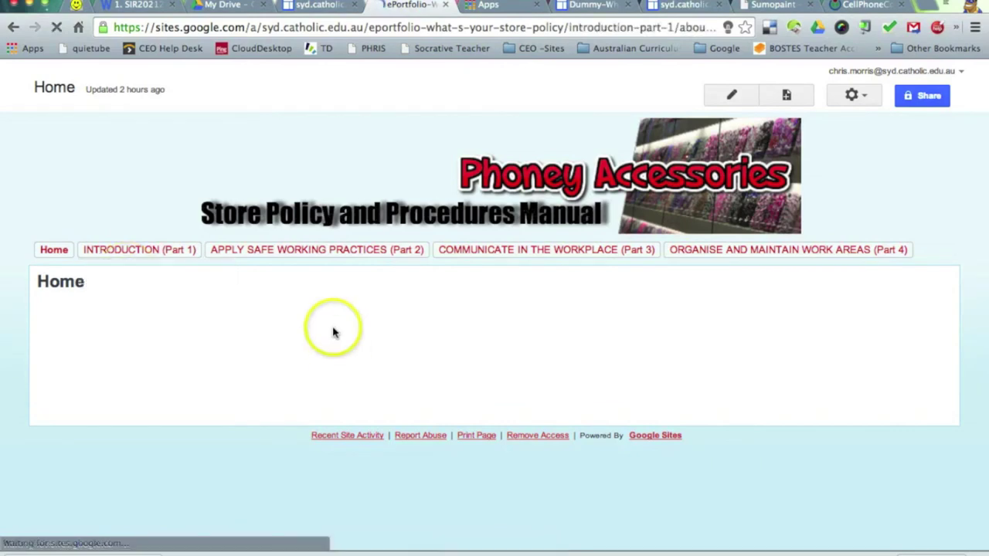
scroll(332, 309, "down", 10)
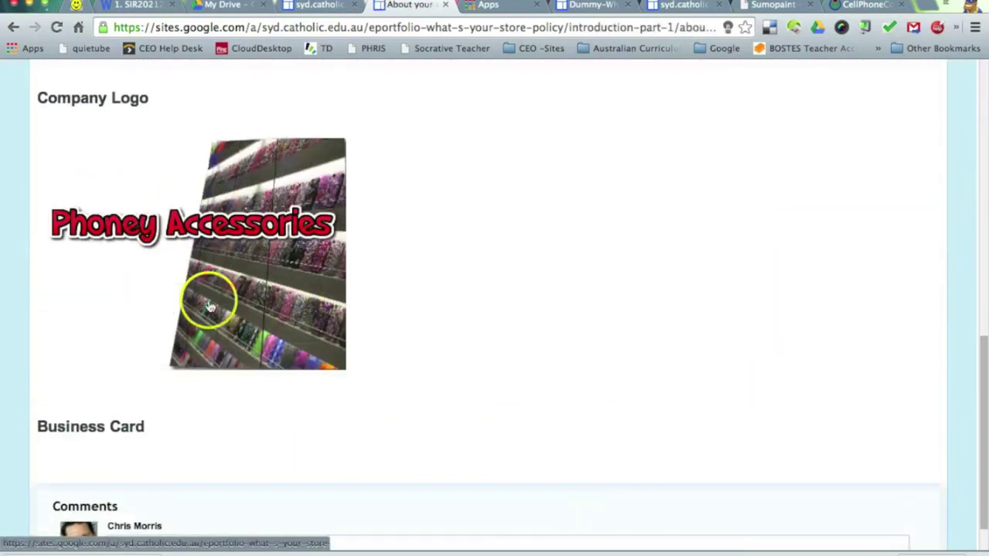